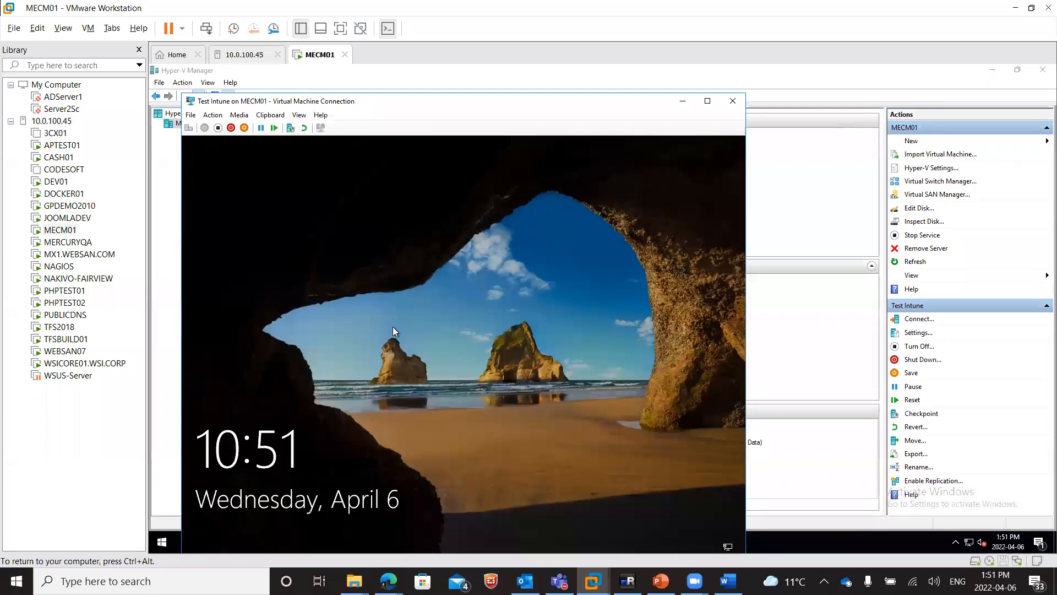
Minimize the Test Intune console and start a new virtual machine on MECM01
click(683, 101)
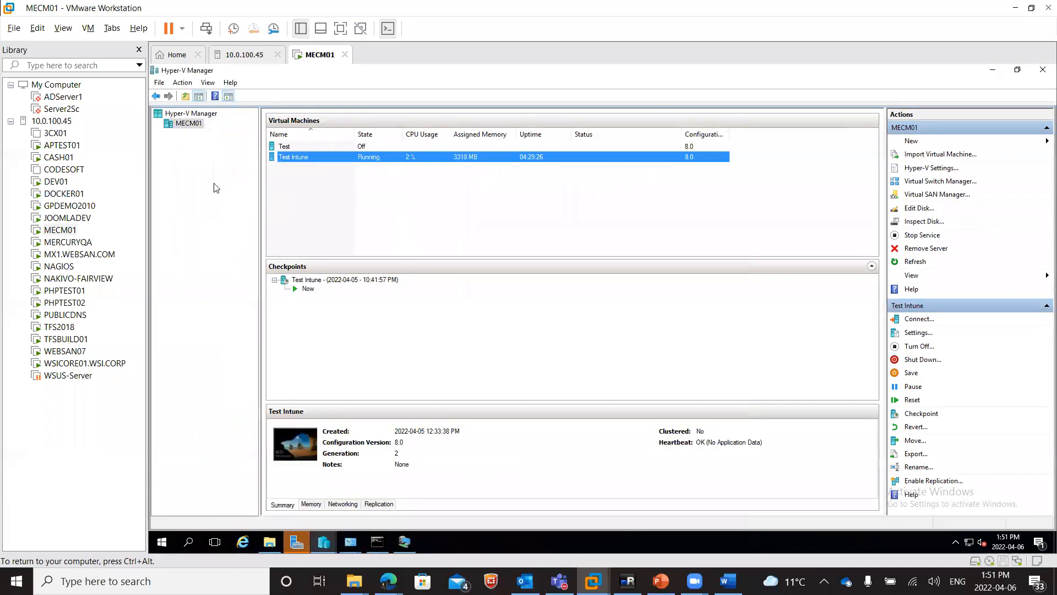
right_click(177, 127)
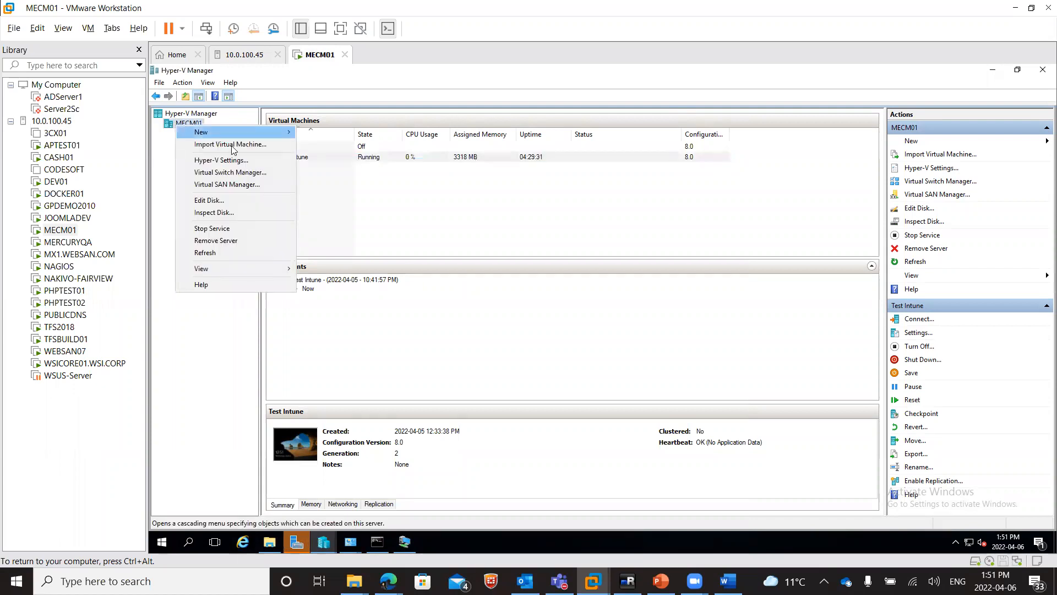
mouse_move(241, 135)
click(330, 133)
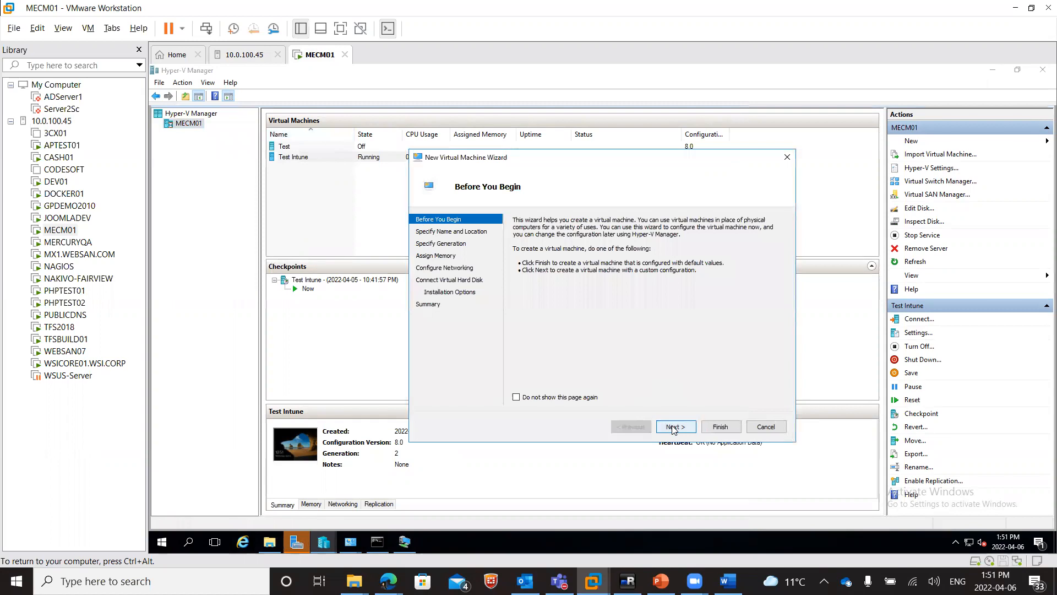
click(673, 427)
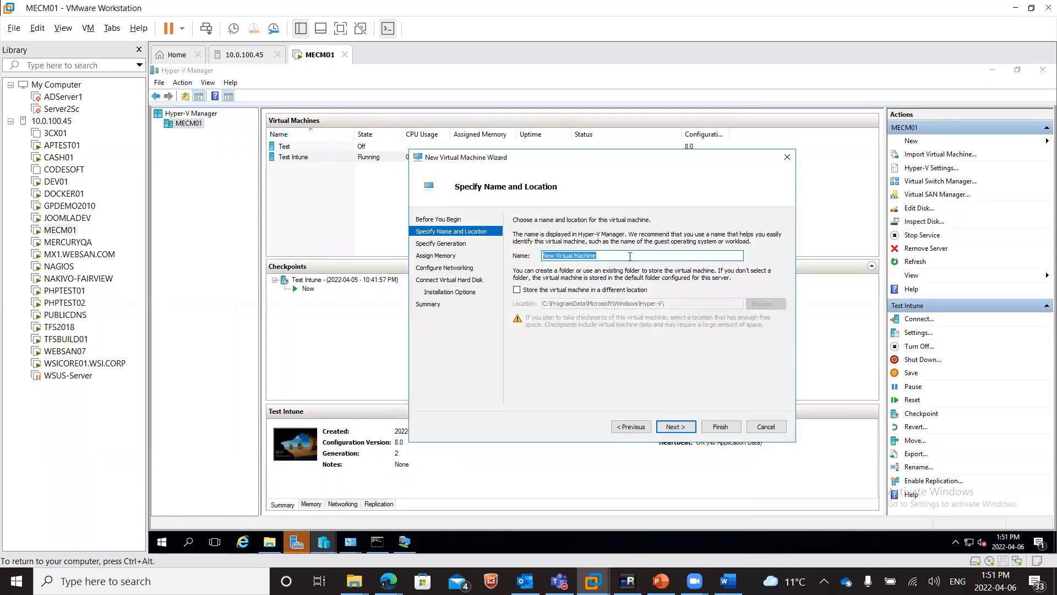
Name the VM Test-Intune-auto, choose Generation 2 and set 4096 MB startup memory
text(Te)
text(st-Iny)
key(BackSpace)
text(tune-auto)
click(681, 426)
click(546, 264)
click(676, 426)
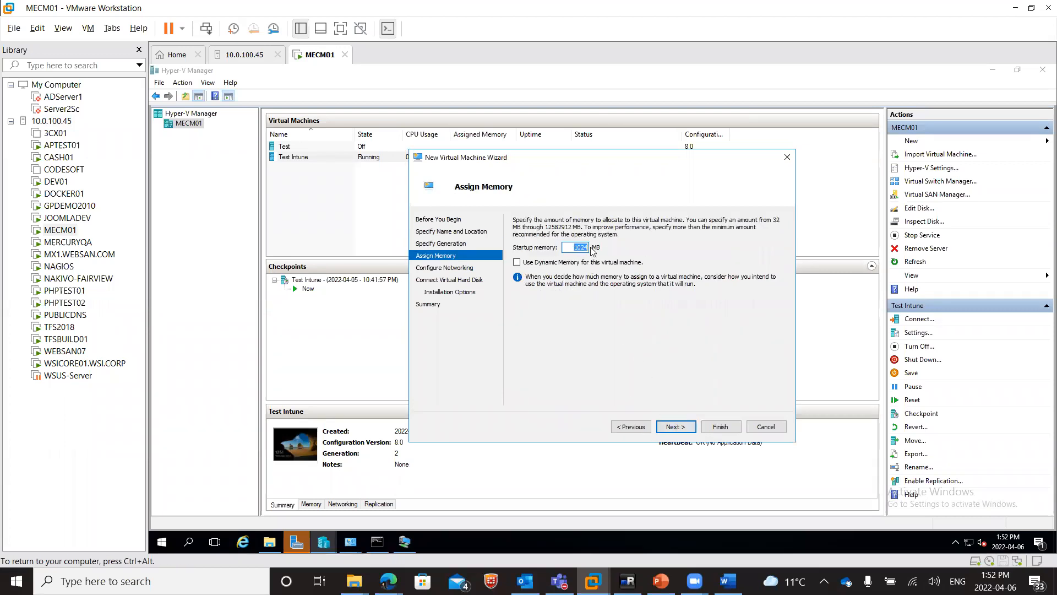
text(40)
Connect the new VM to Test External vSwitch and keep the default new virtual hard disk
click(676, 426)
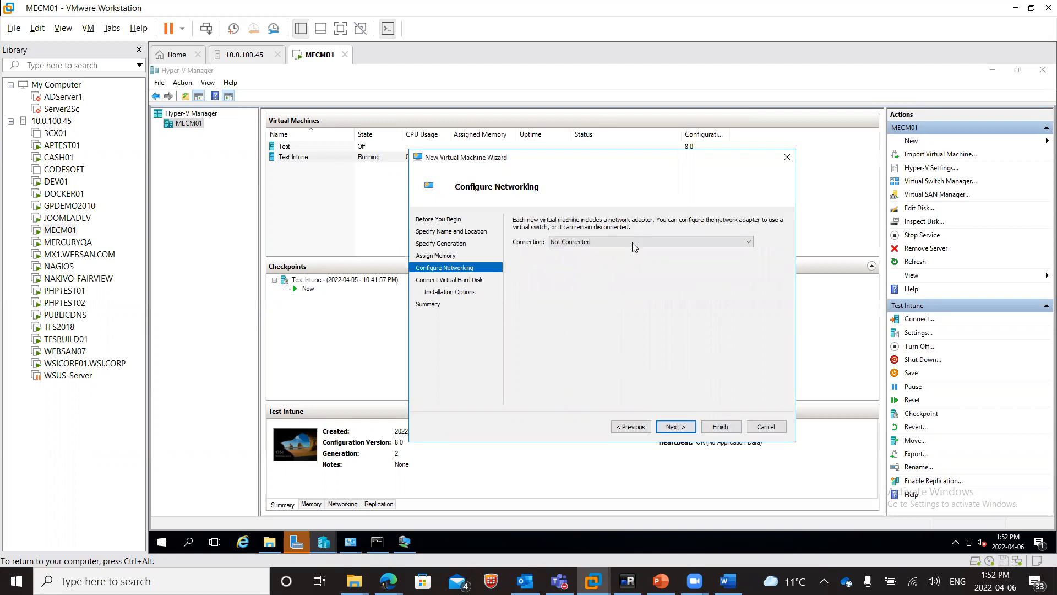
click(633, 242)
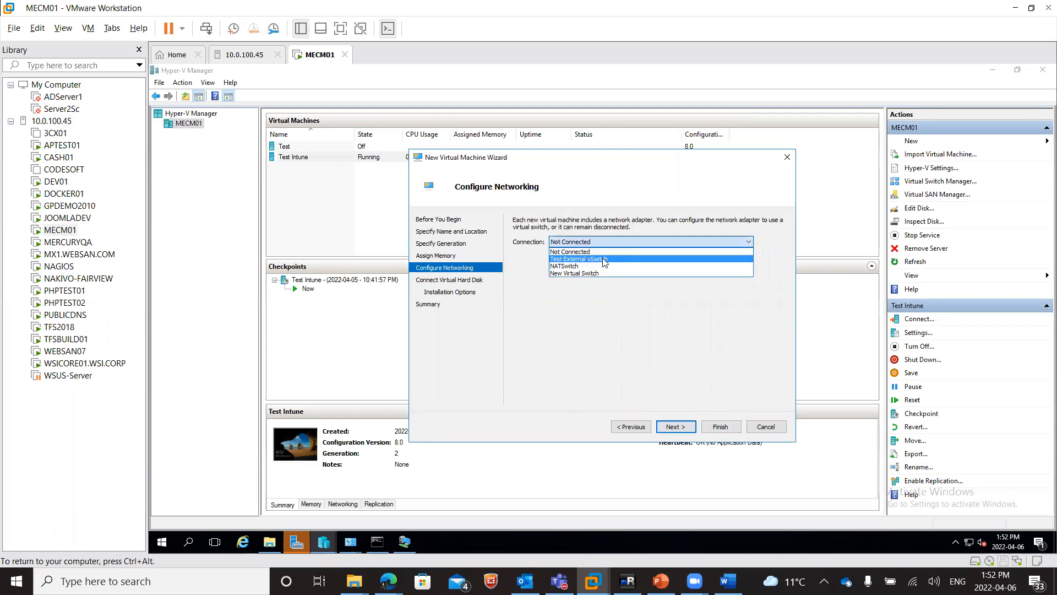
click(605, 260)
click(676, 426)
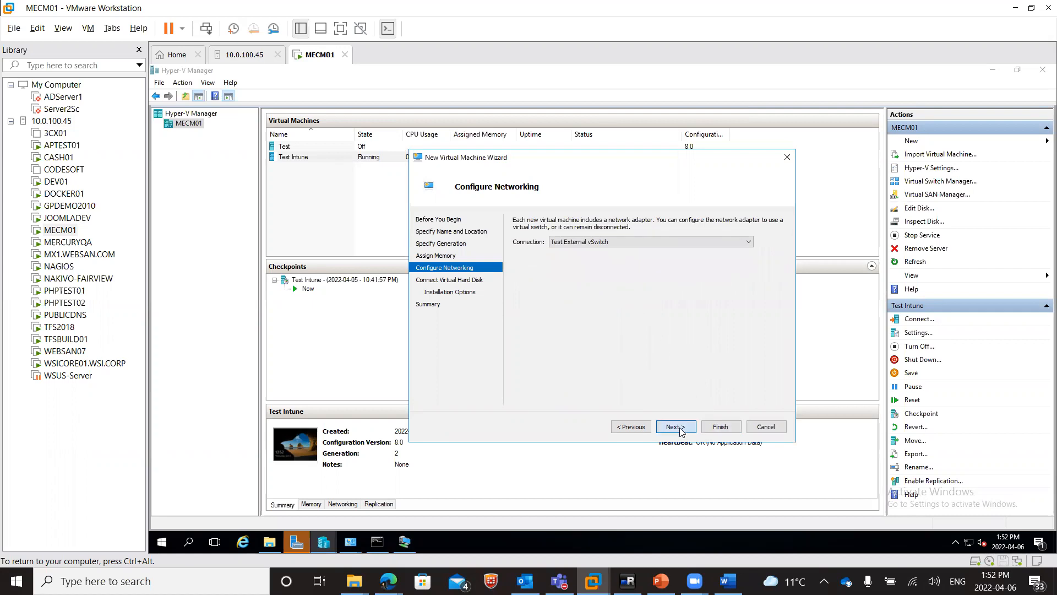
click(676, 427)
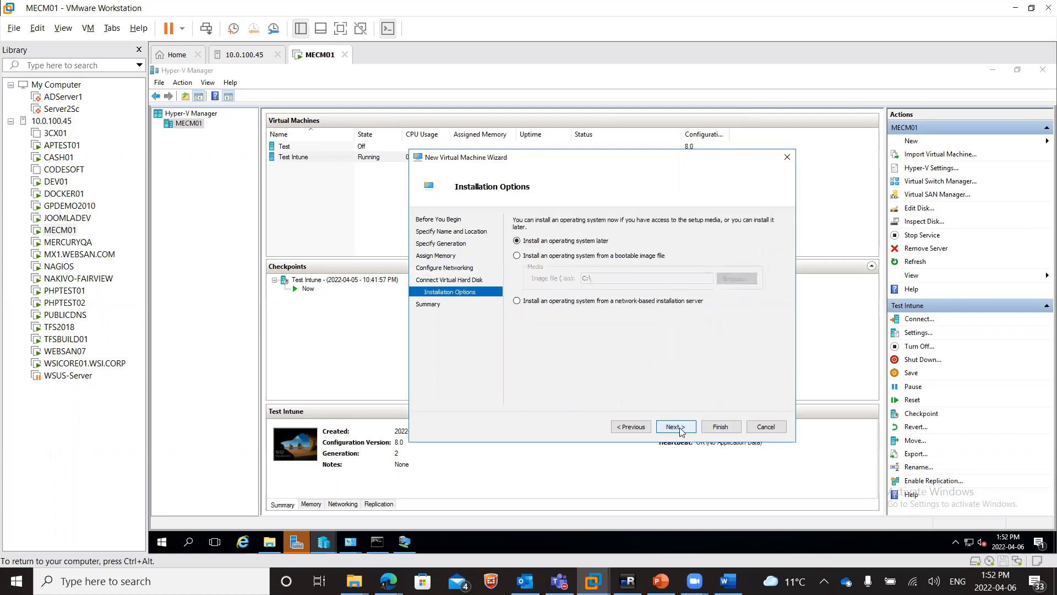
Install from the bootable image C:\WIN10_PRO.iso and finish creating Test-Intune-auto
click(614, 258)
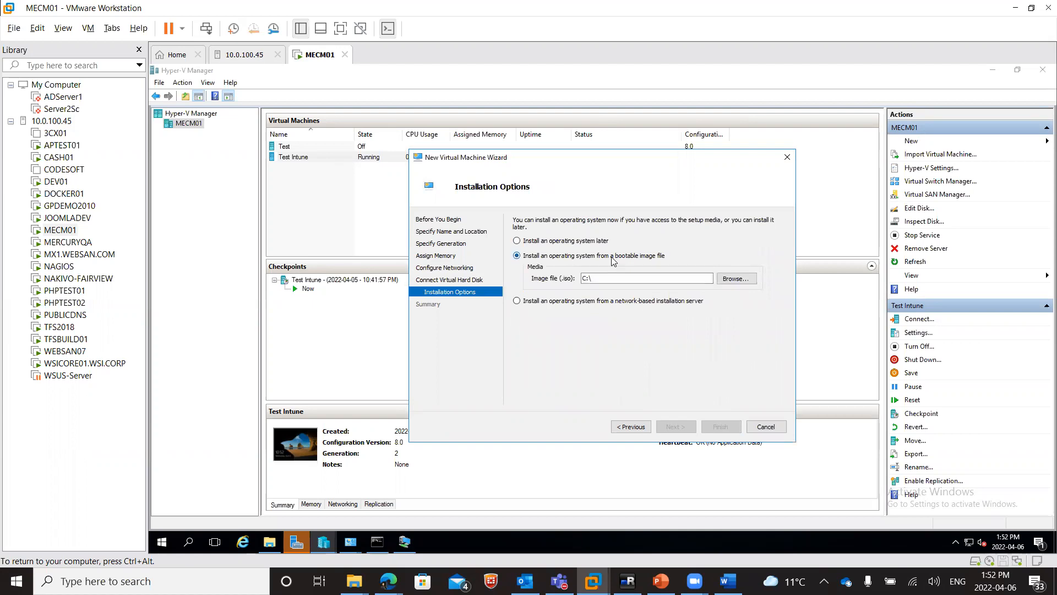
click(735, 278)
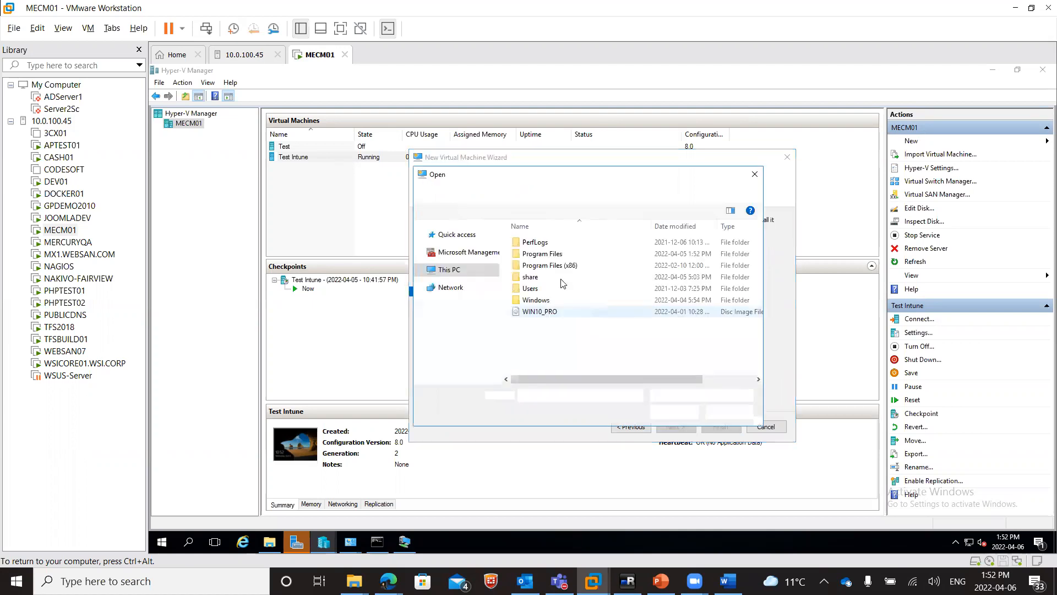
click(540, 312)
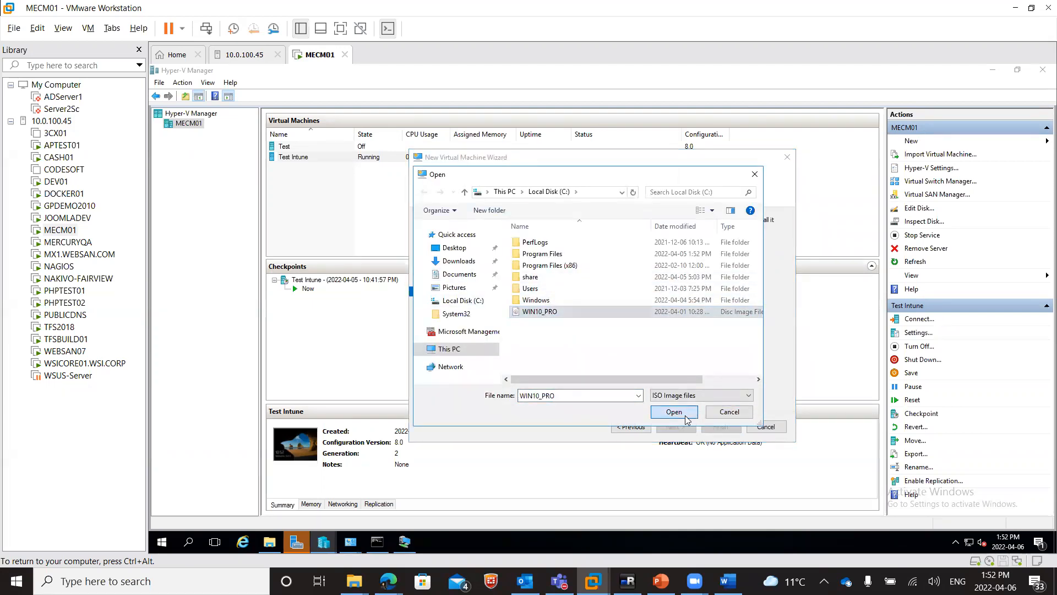
click(676, 412)
click(675, 425)
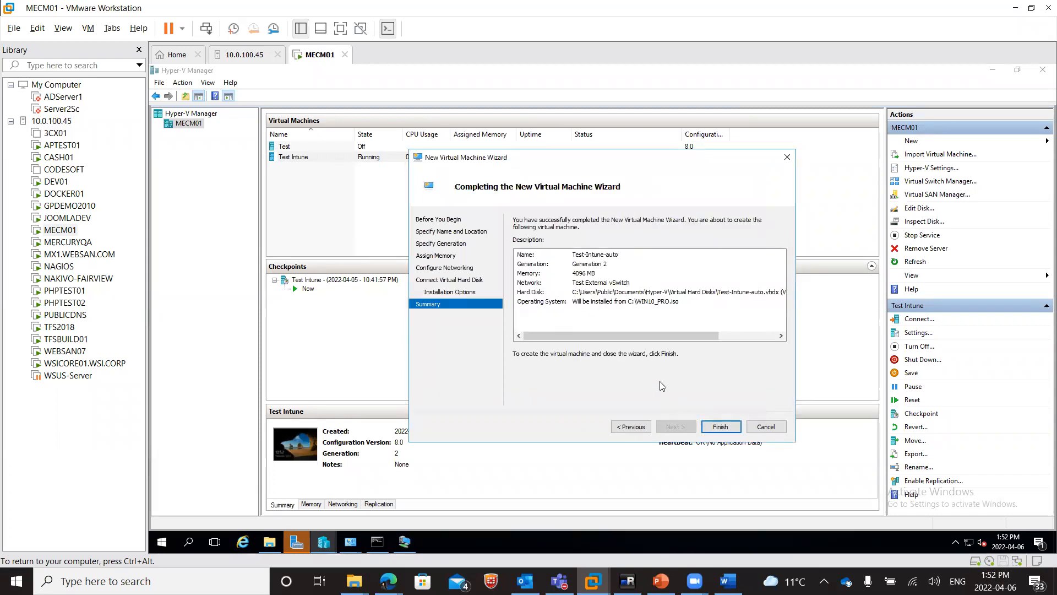
click(706, 428)
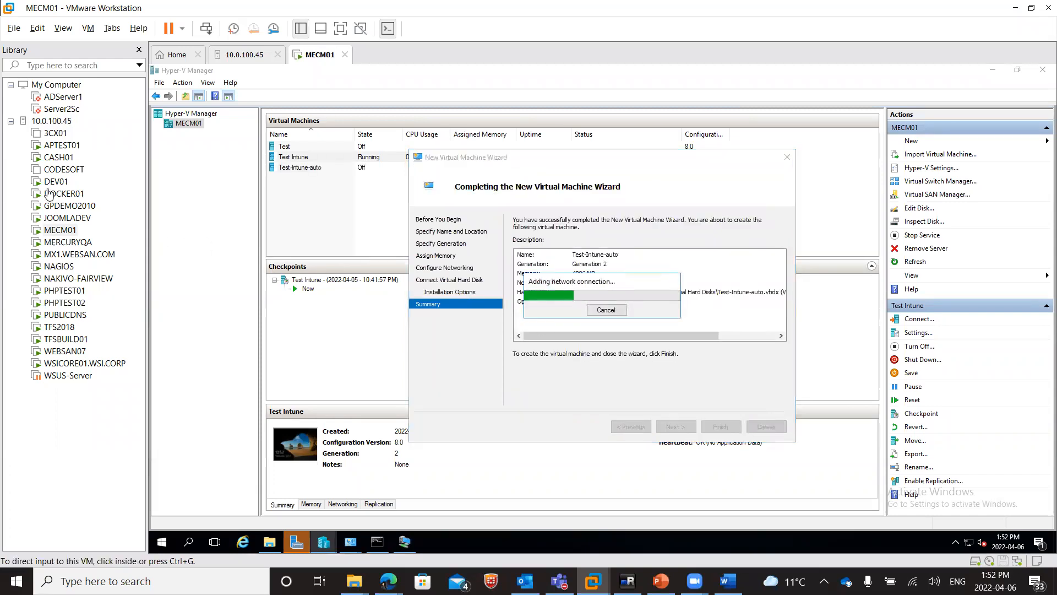
Turn off the Test Intune VM, confirm it, and select Test-Intune-auto
right_click(300, 159)
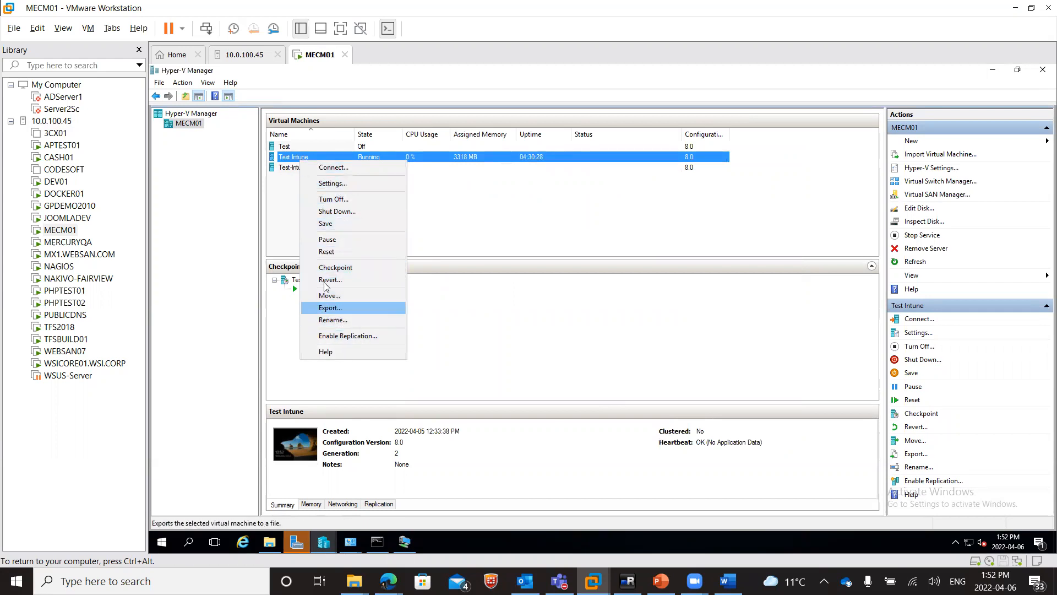
click(352, 199)
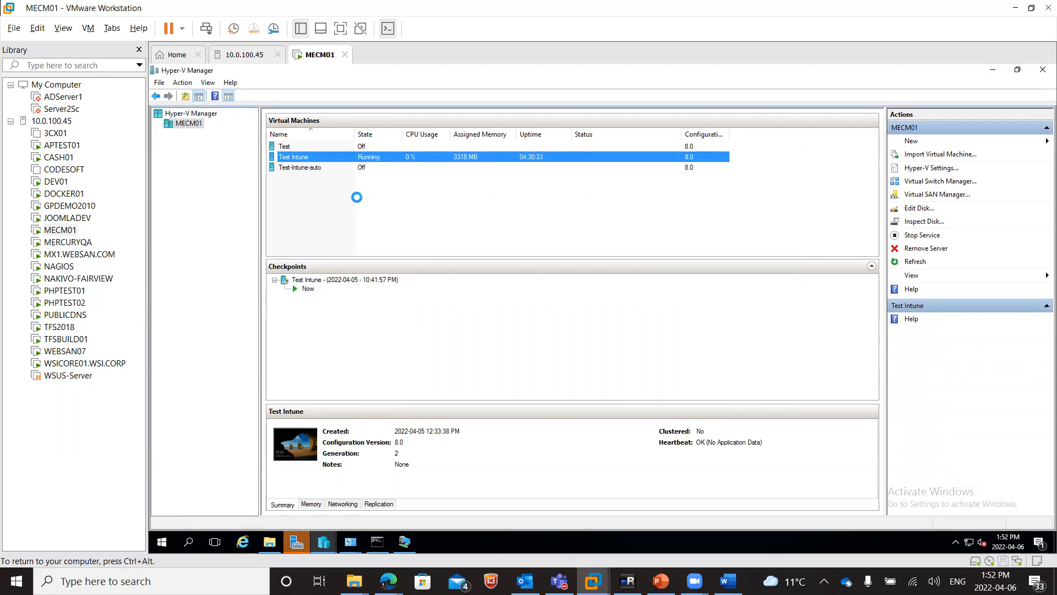
click(627, 318)
click(317, 167)
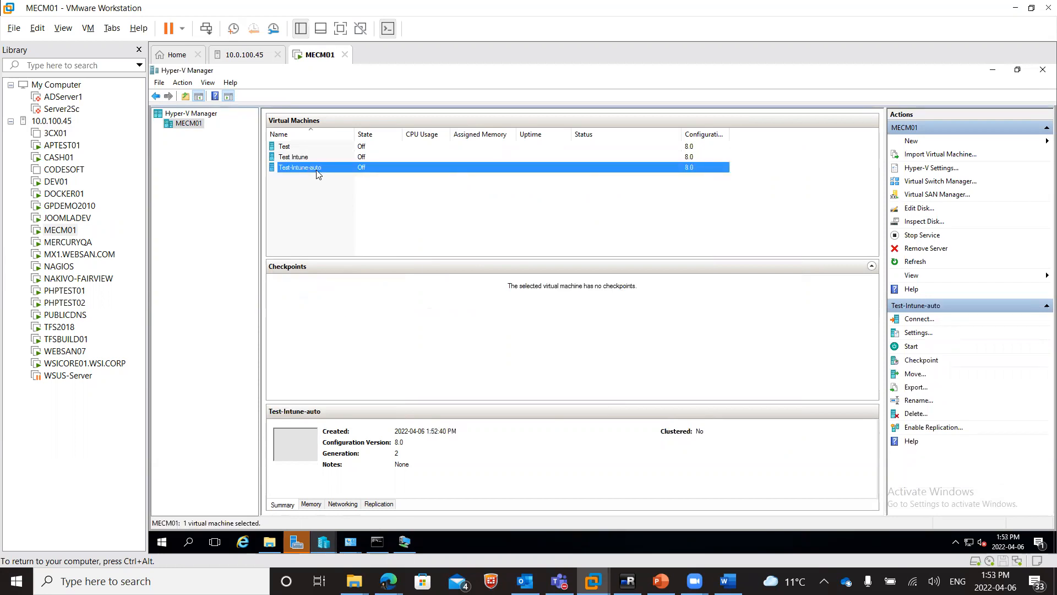
Connect to Test-Intune-auto, start it, and boot from the DVD image at the prompt
right_click(317, 170)
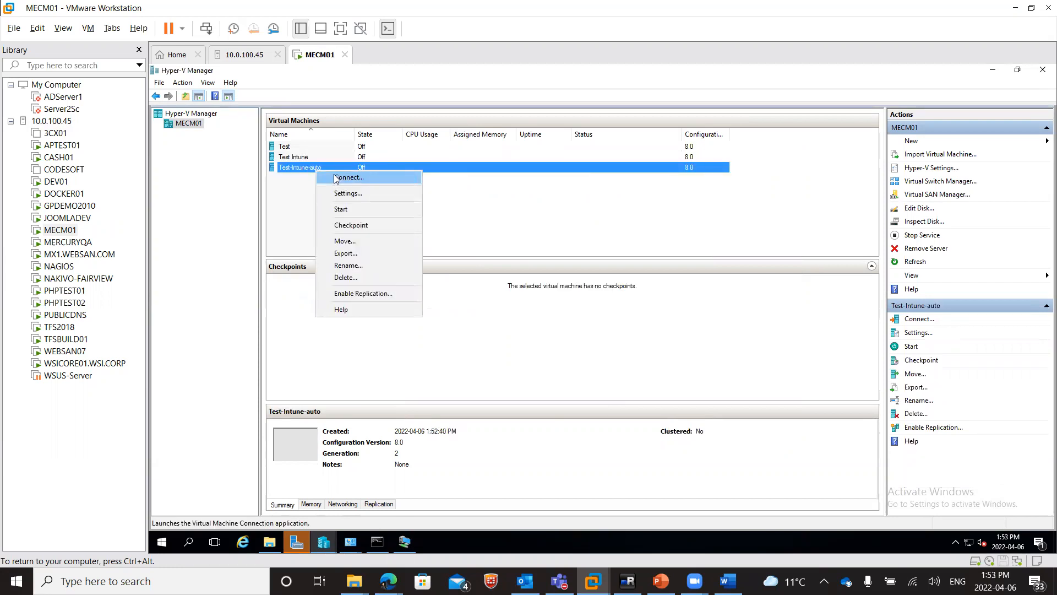
click(336, 177)
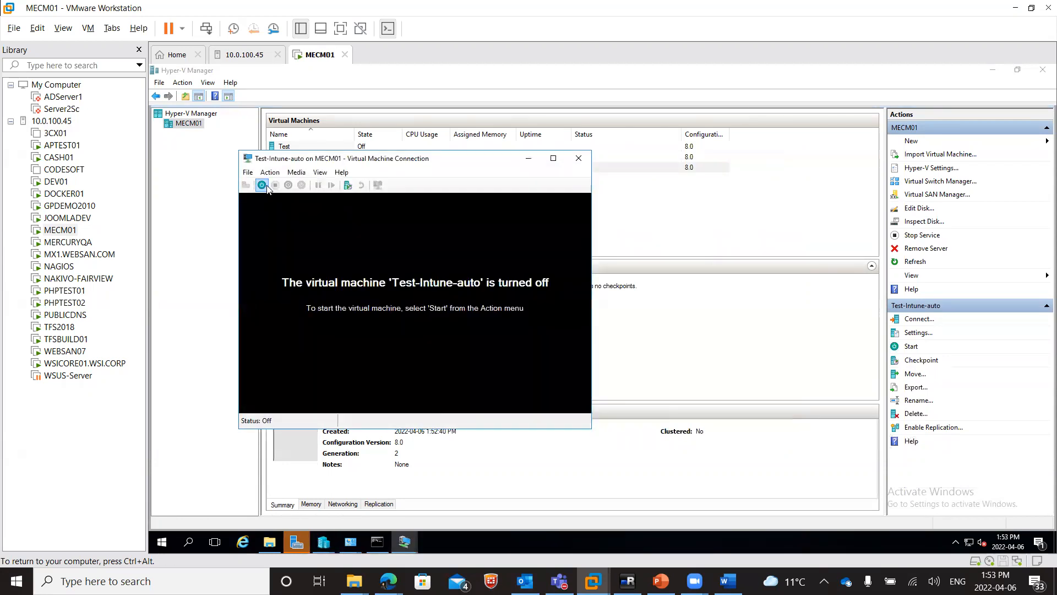
click(261, 185)
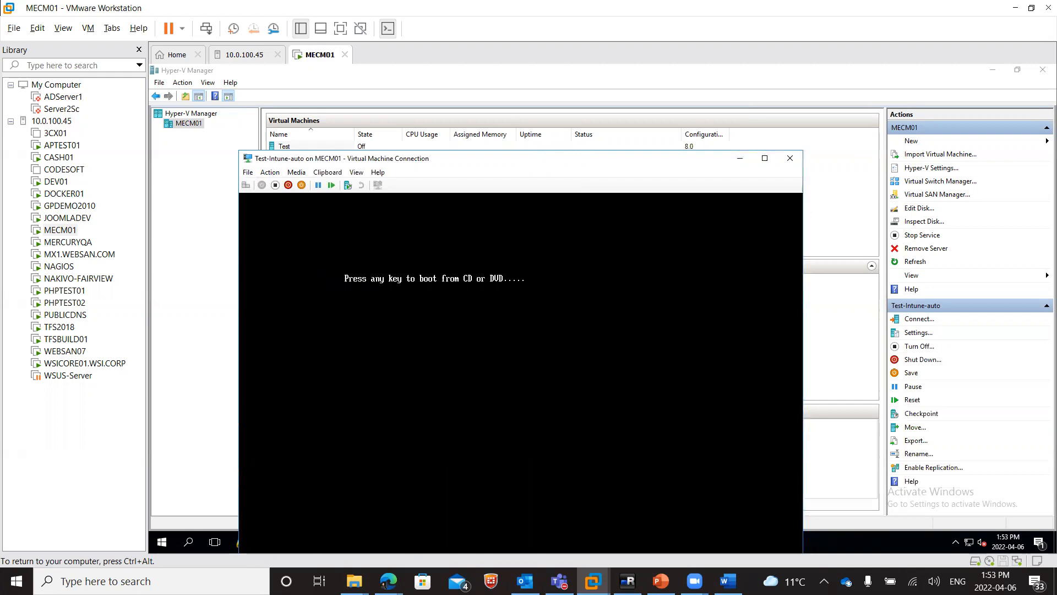
key(Return)
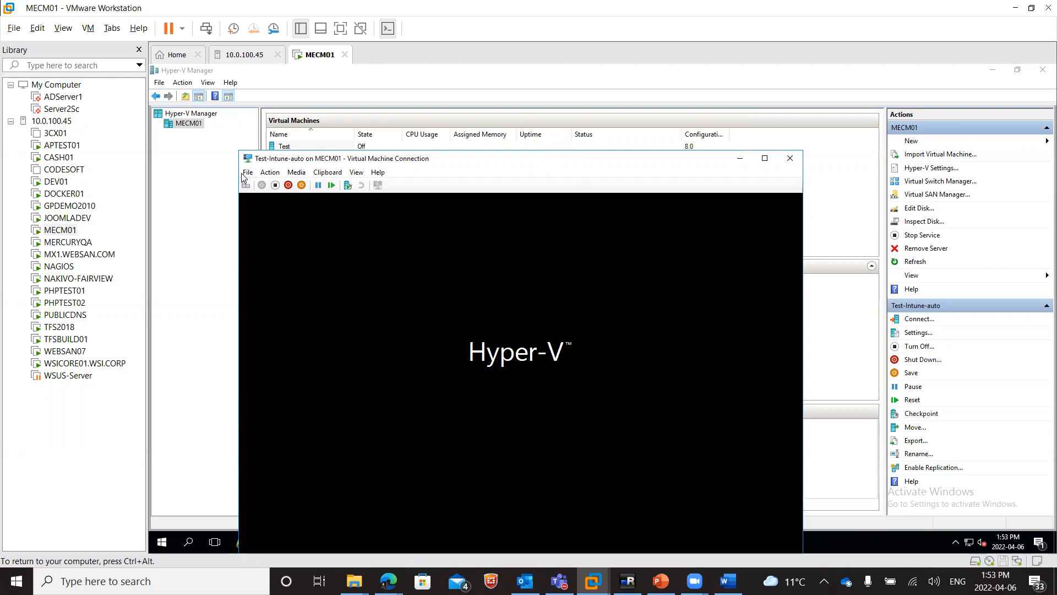
In Test-Intune-auto's settings, add a second Network Adapter on New Virtual Switch, apply and close
click(247, 173)
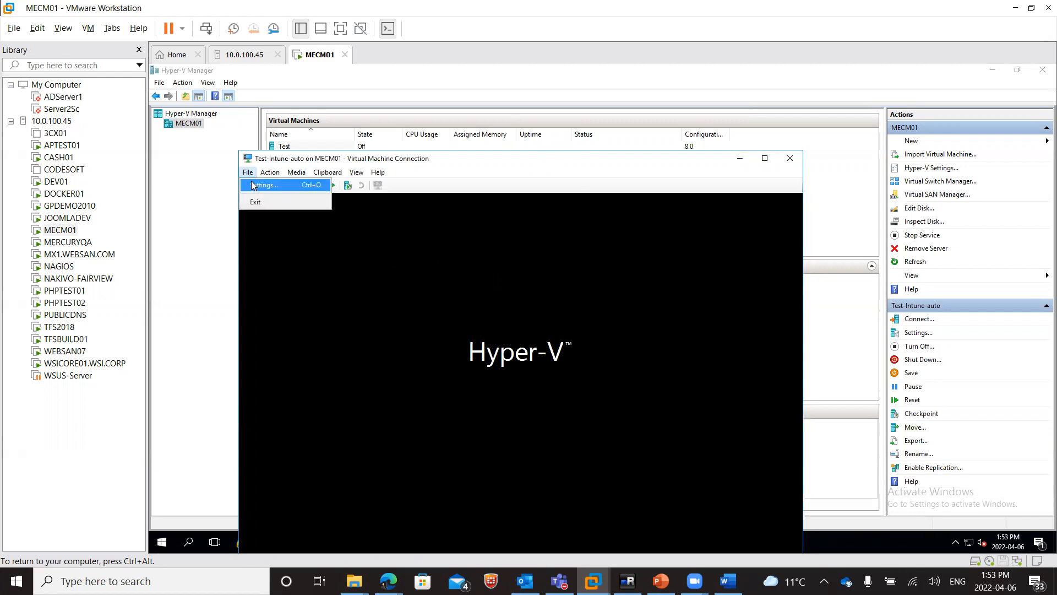
click(260, 186)
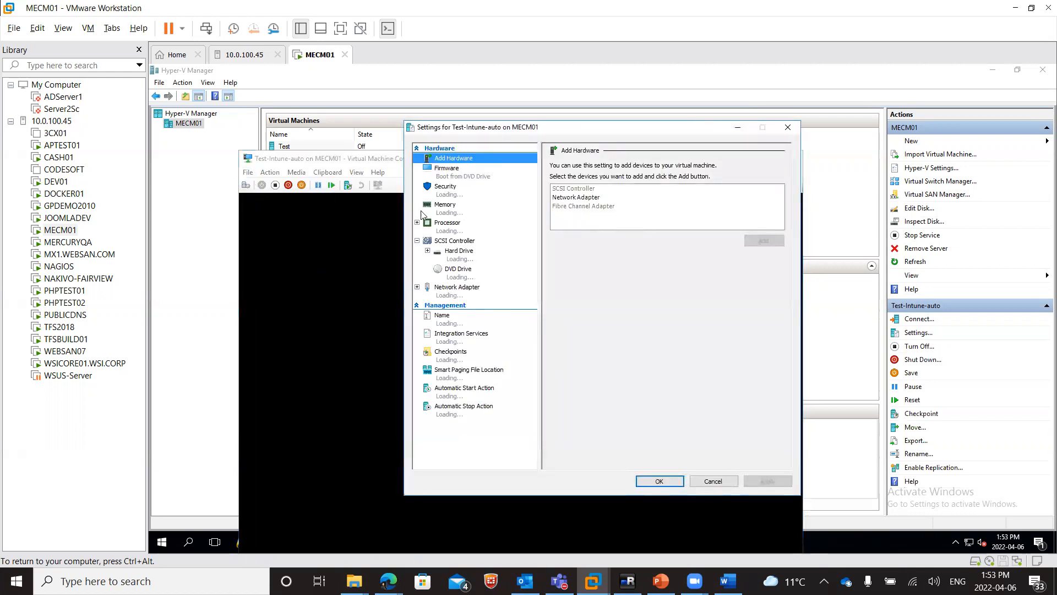
click(457, 287)
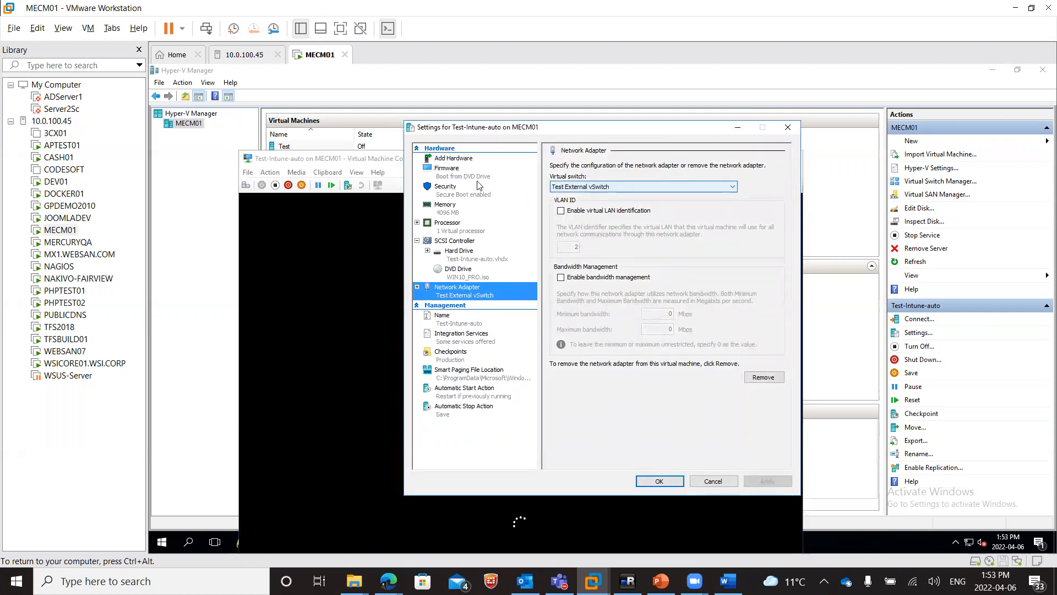
click(453, 159)
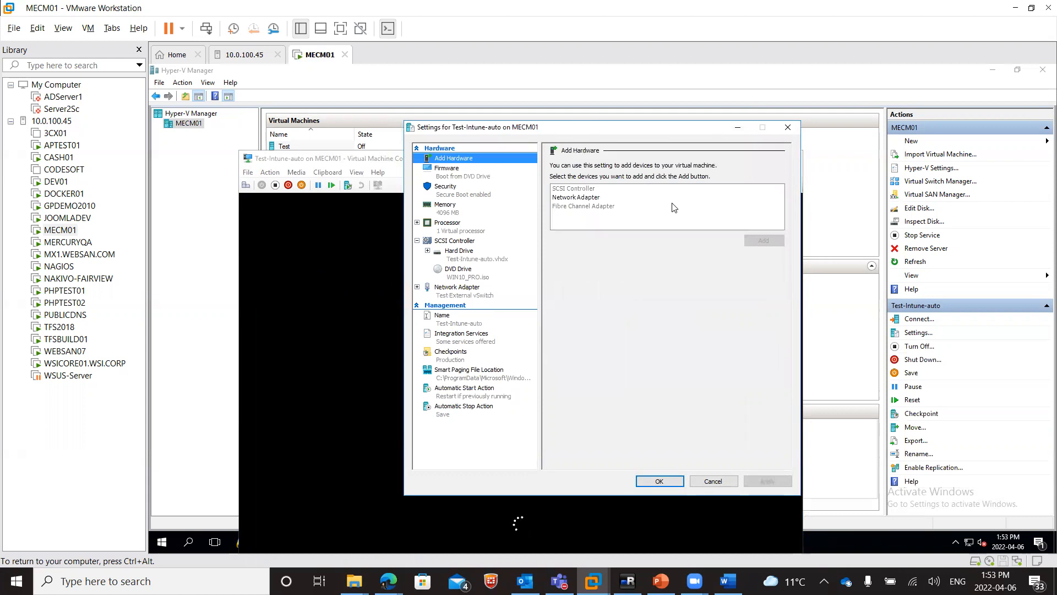
click(594, 197)
click(763, 240)
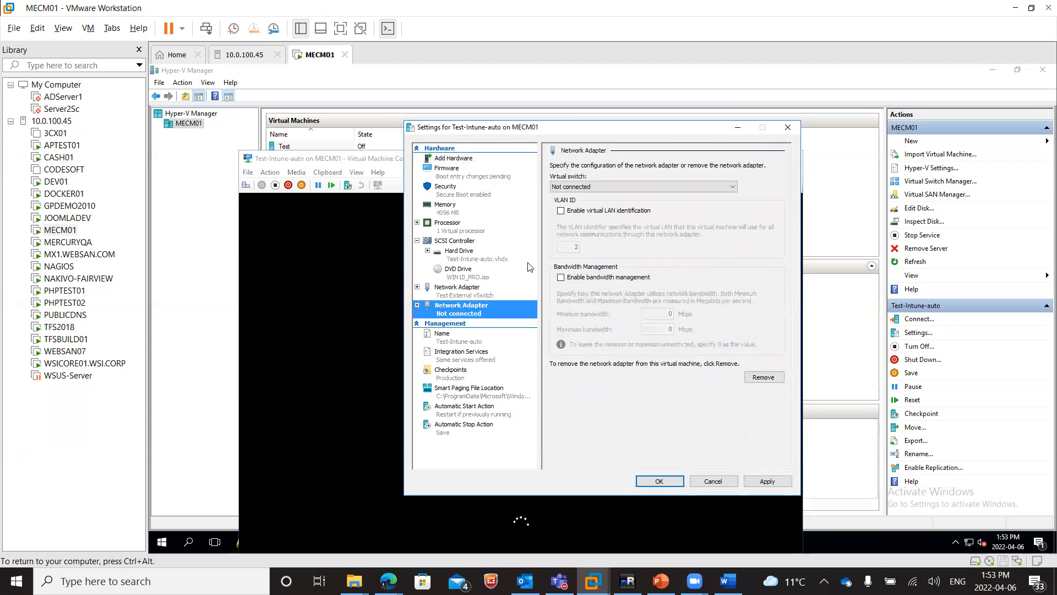
click(601, 187)
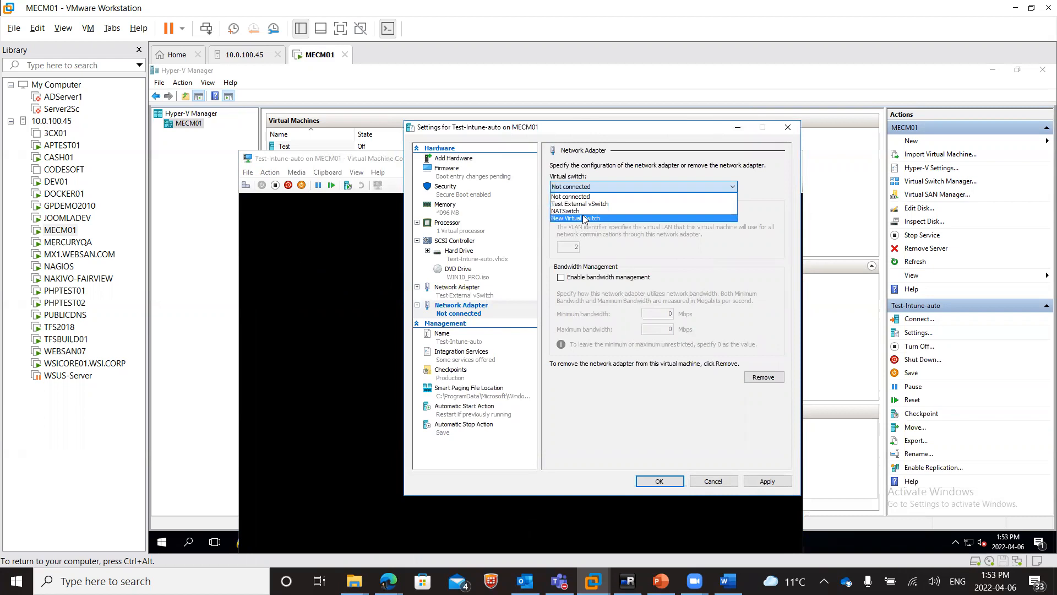
click(584, 217)
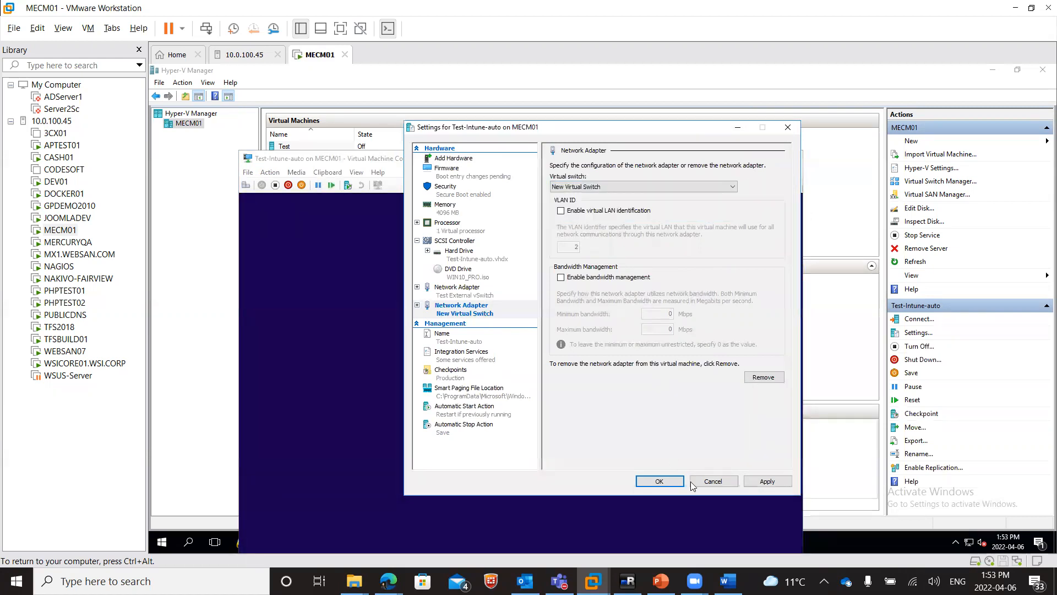
click(769, 483)
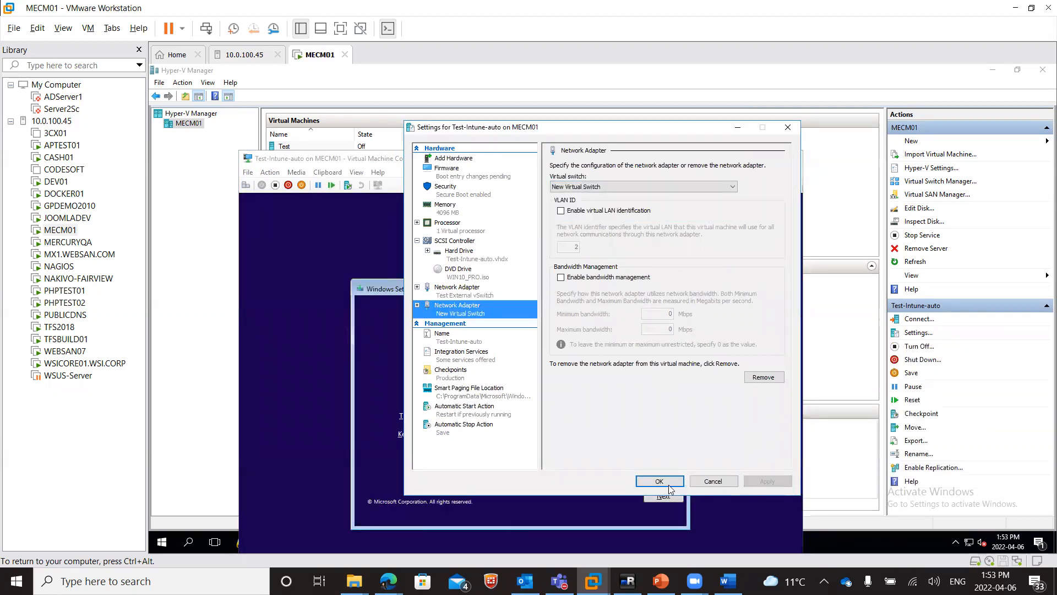
click(668, 486)
Start Windows Setup and choose the Windows 10 Enterprise edition
click(658, 495)
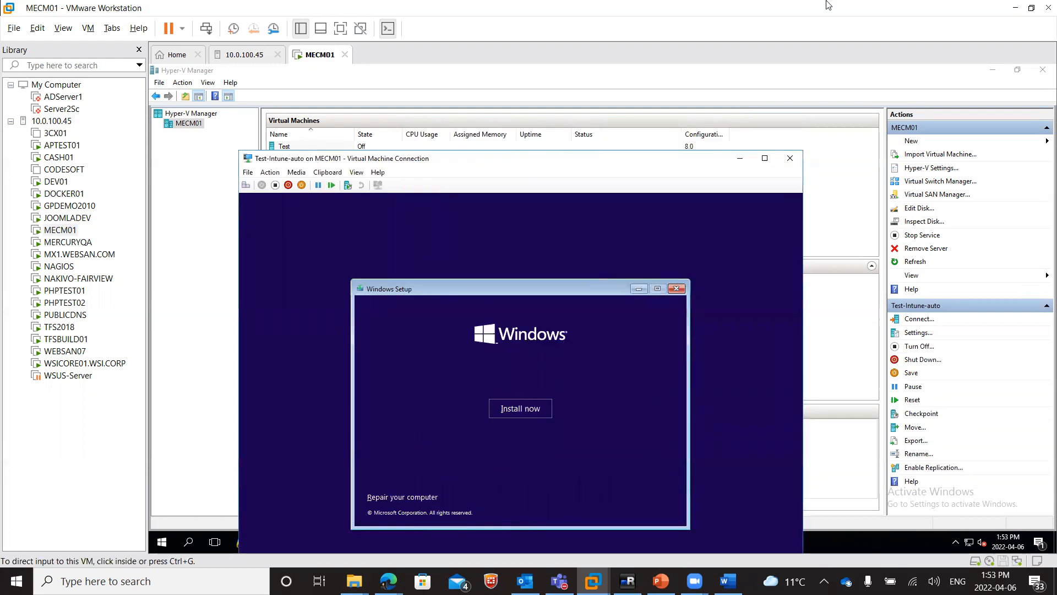
click(531, 409)
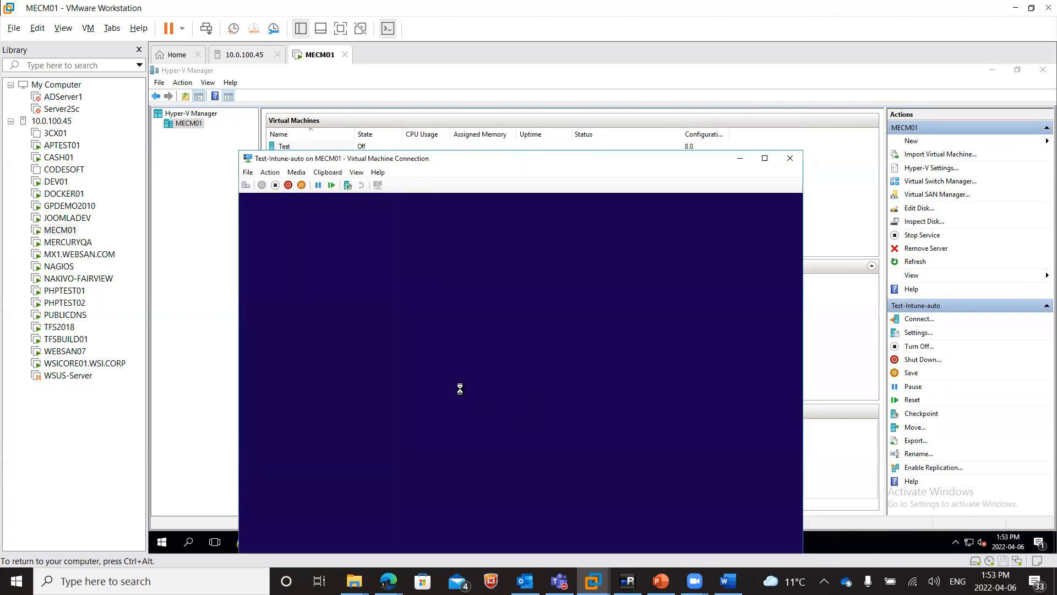
drag(504, 165, 493, 125)
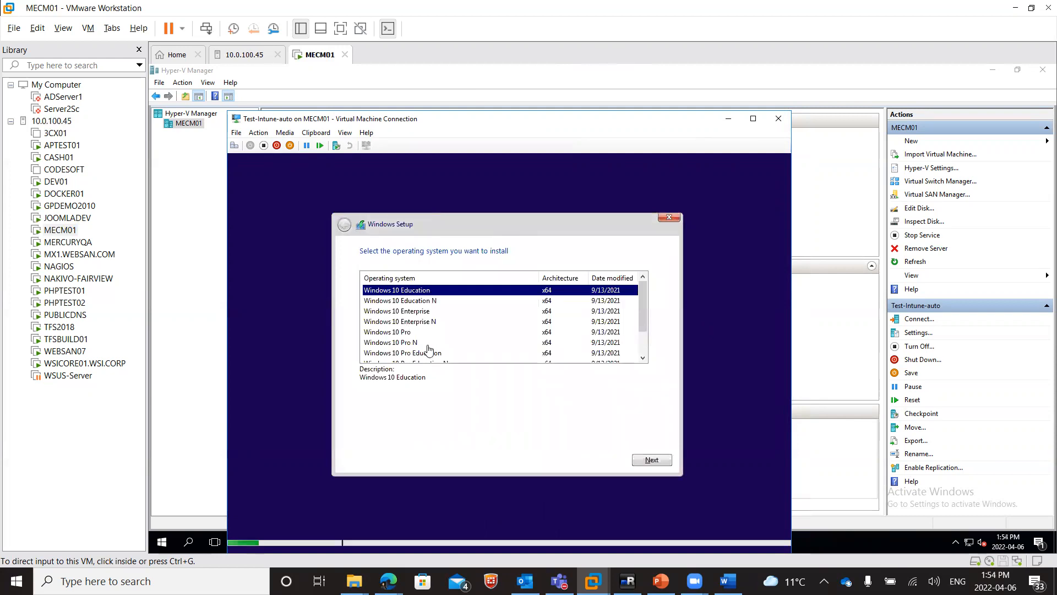
click(399, 314)
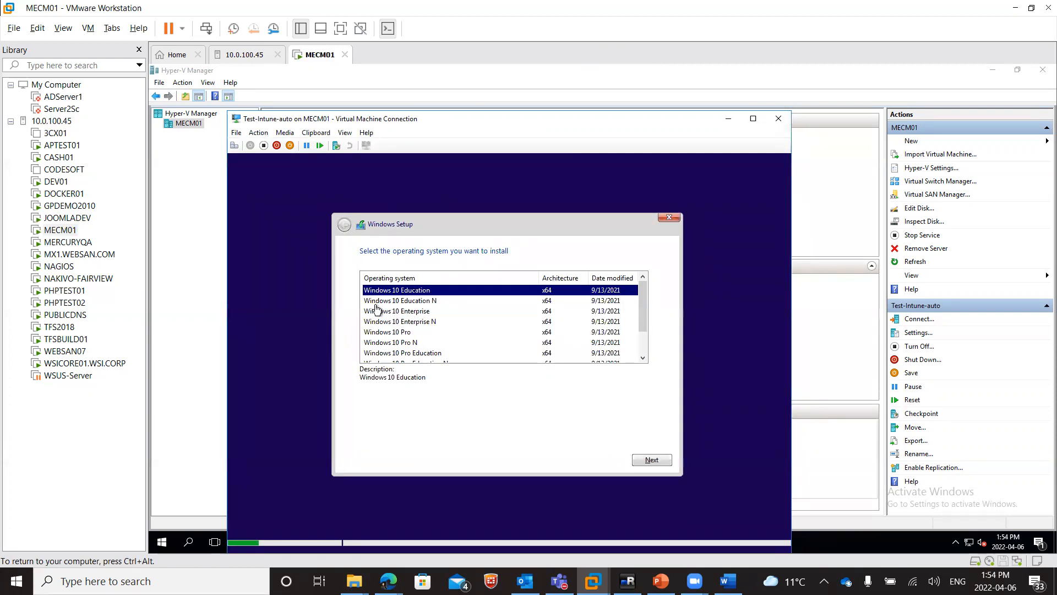
click(399, 311)
click(651, 460)
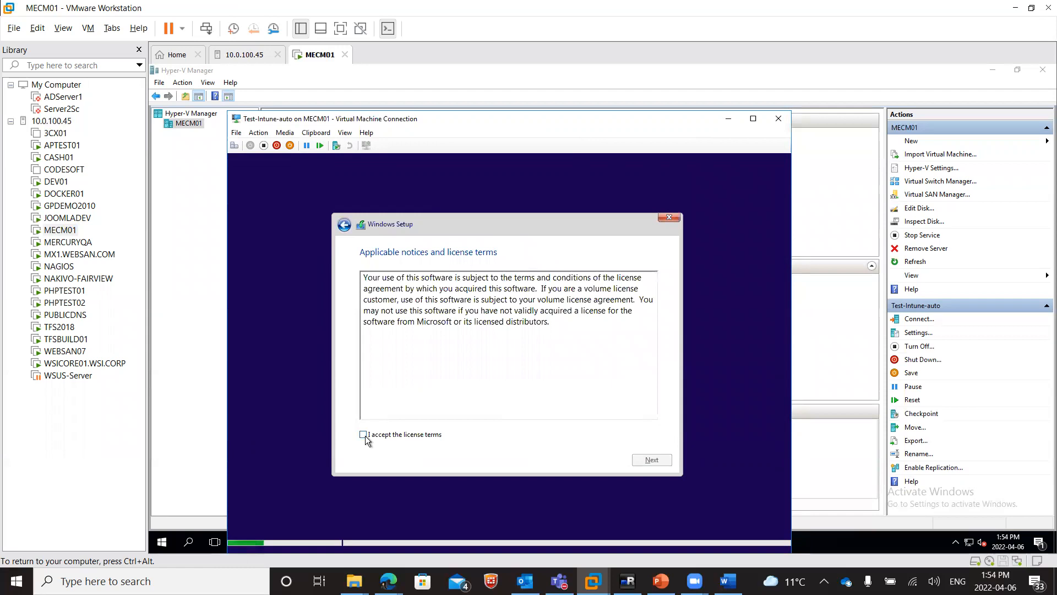
Accept the license terms and do a Custom install onto the unallocated 127 GB drive
click(363, 434)
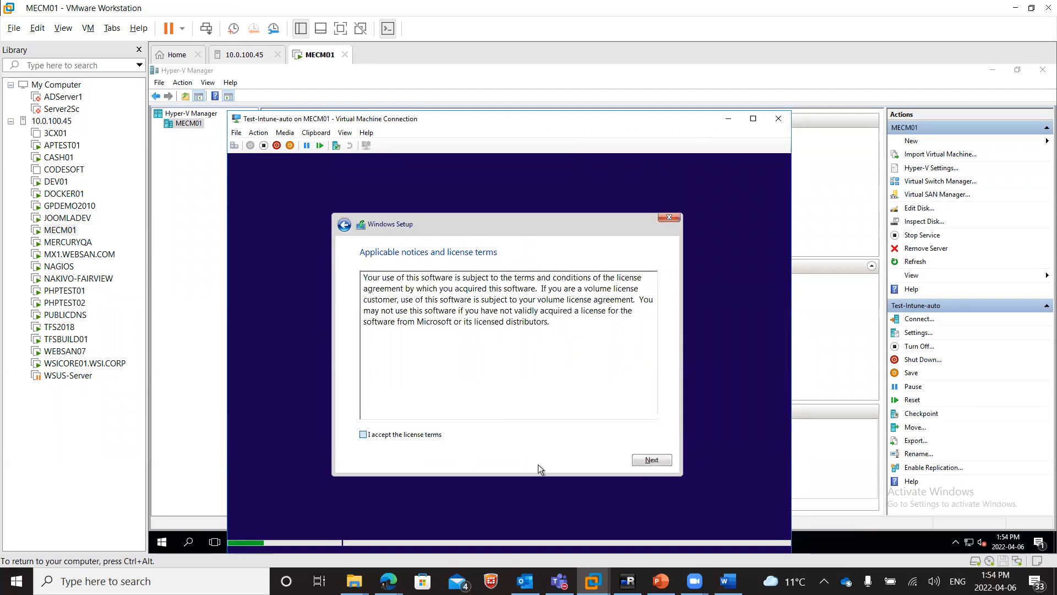
click(652, 459)
click(442, 336)
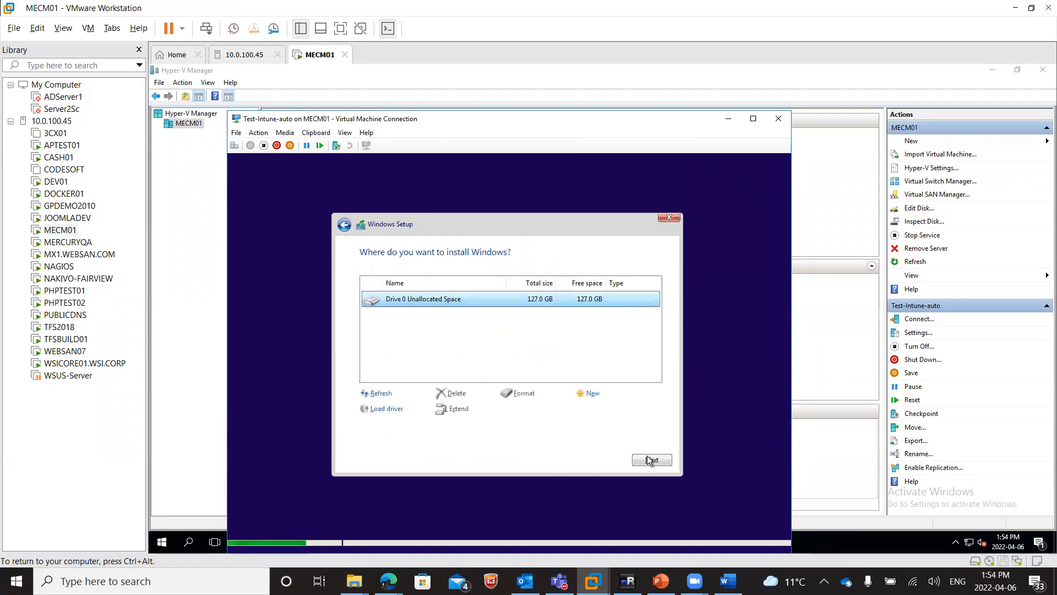
click(651, 460)
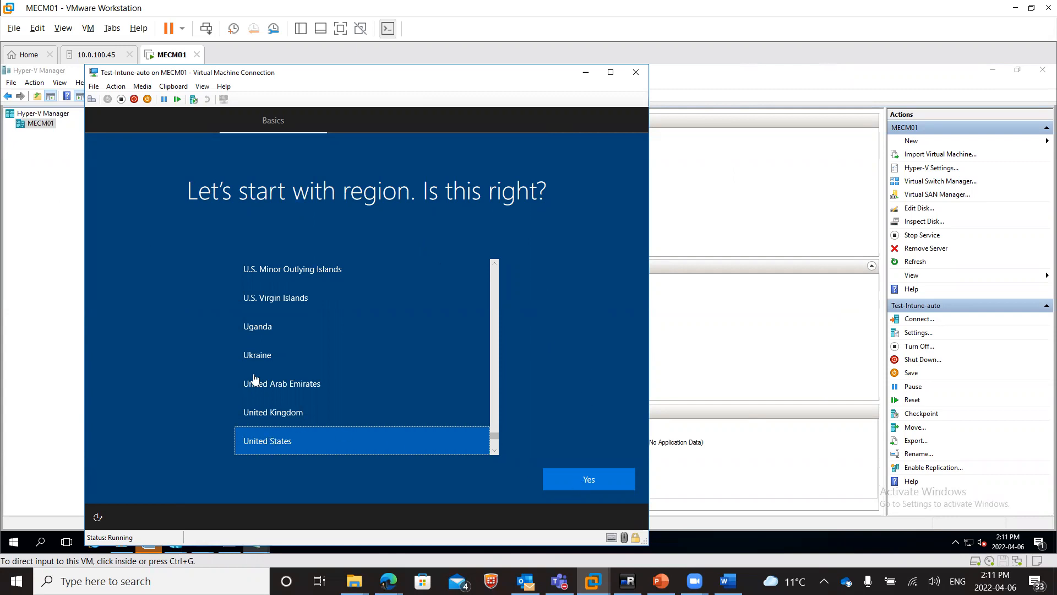
Confirm United States on the VM's region page
click(600, 484)
click(570, 478)
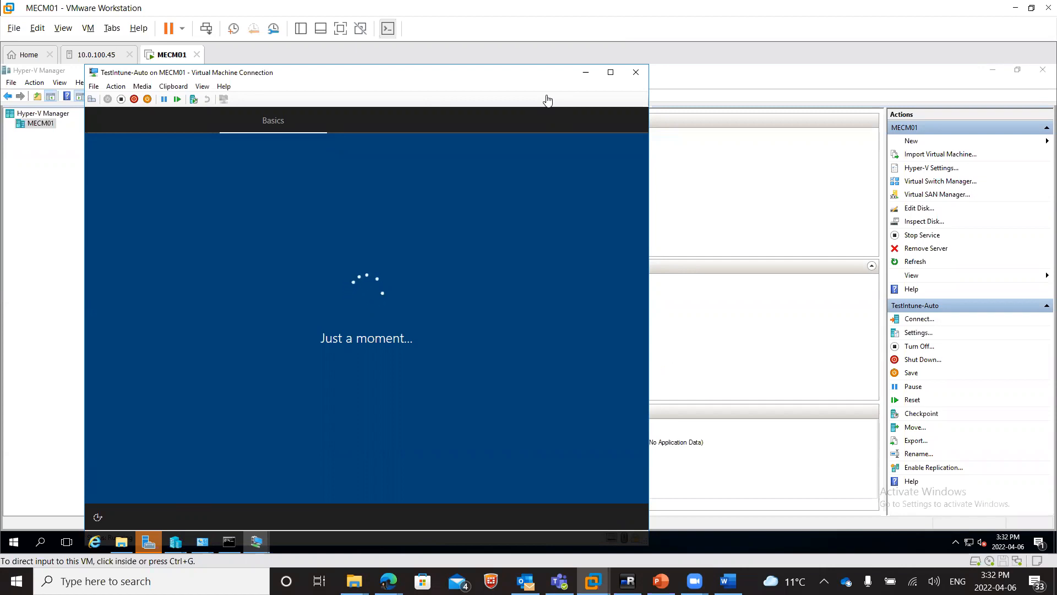
Open a setup command prompt, ping 8.8.8.8 successfully, and try launching PowerShell
click(412, 230)
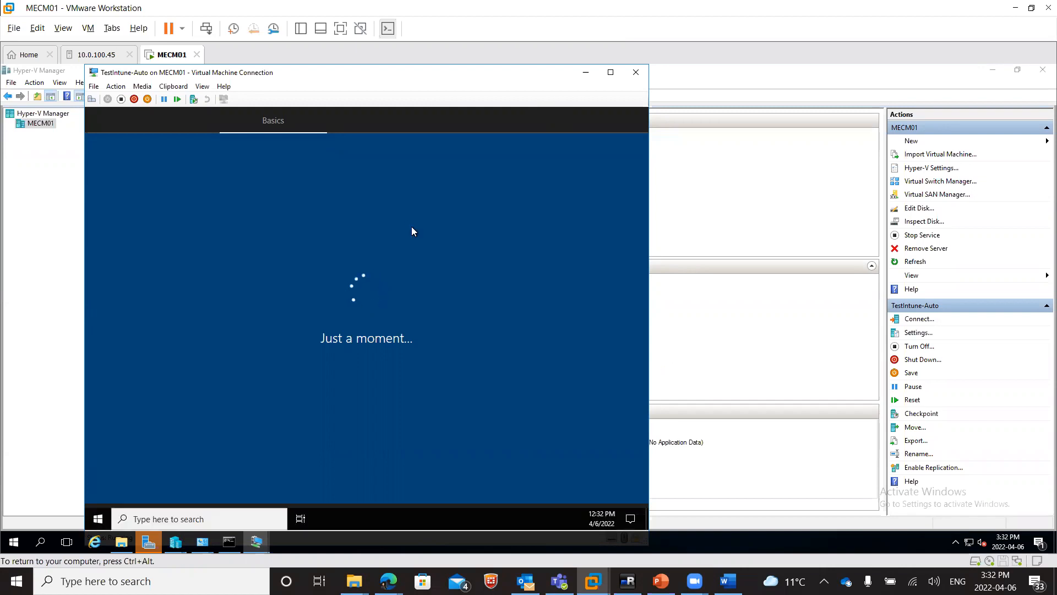
key(ctrl+alt)
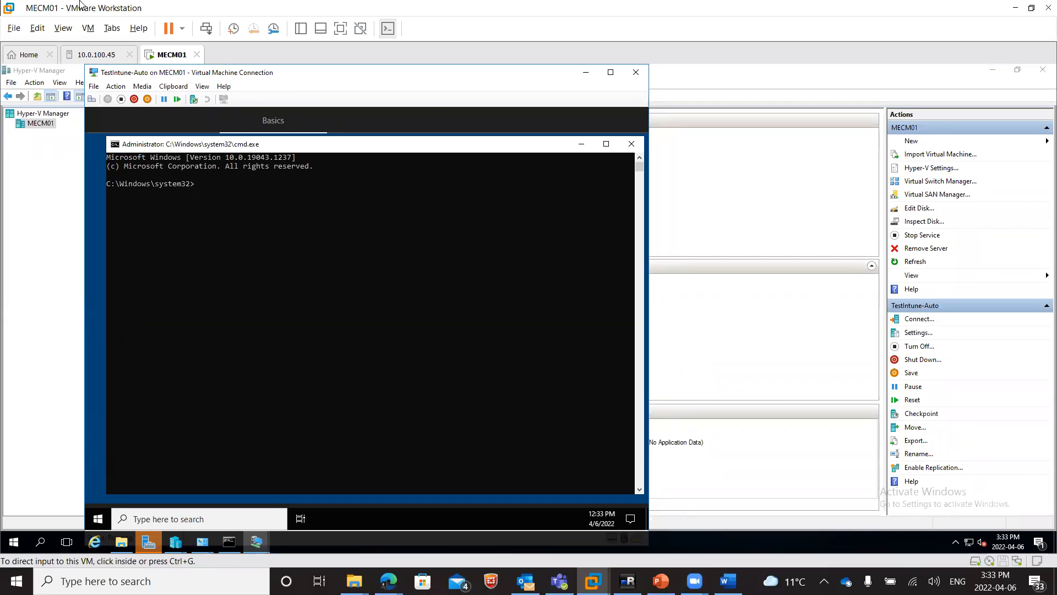
click(212, 190)
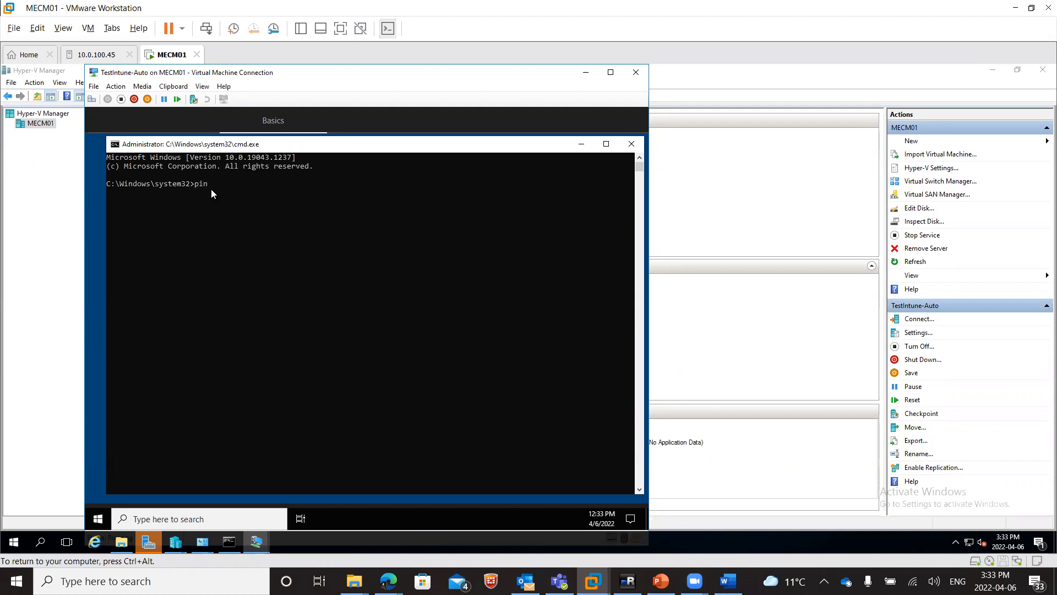
text(ping 8.8.8.8)
key(Return)
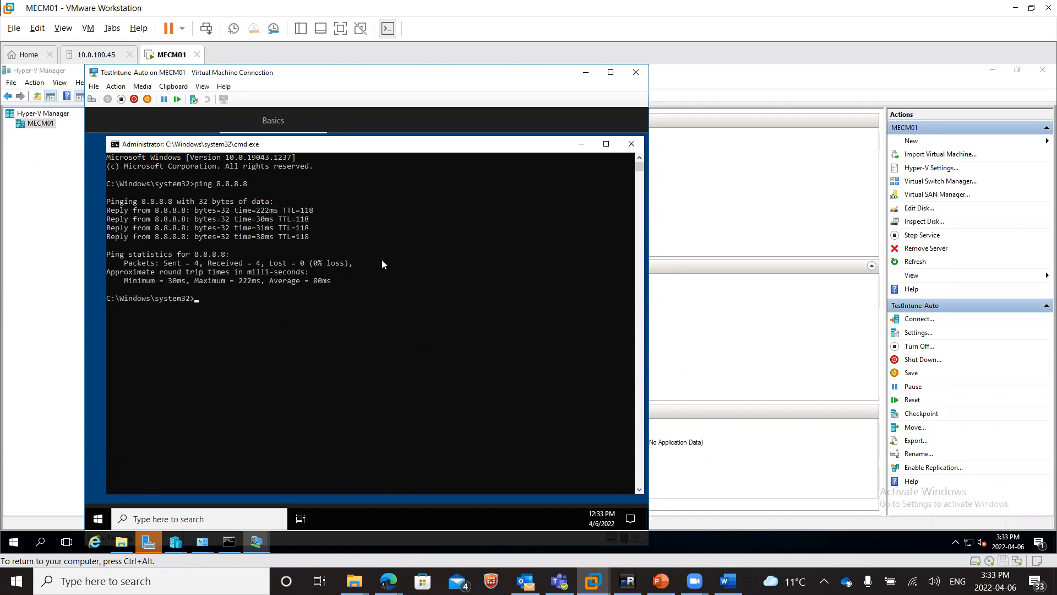
text(poweshell)
key(Return)
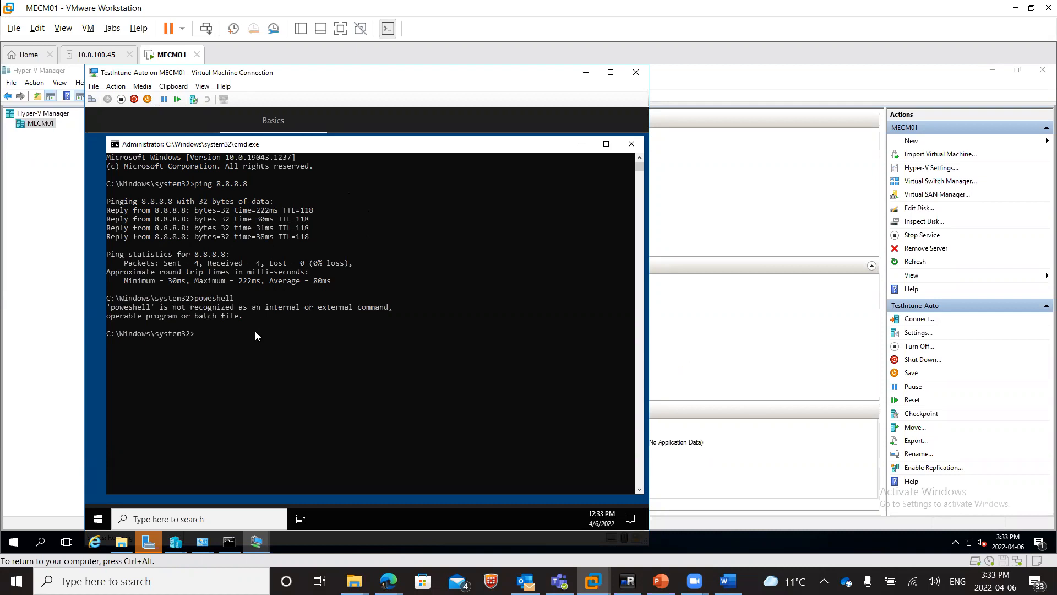
Launch powershell from the command prompt and start typing Set-ExecutionPolicy
text(set-e)
key(BackSpace)
key(BackSpace)
key(BackSpace)
key(BackSpace)
key(BackSpace)
key(BackSpace)
key(BackSpace)
text(powers)
key(Return)
key(Return)
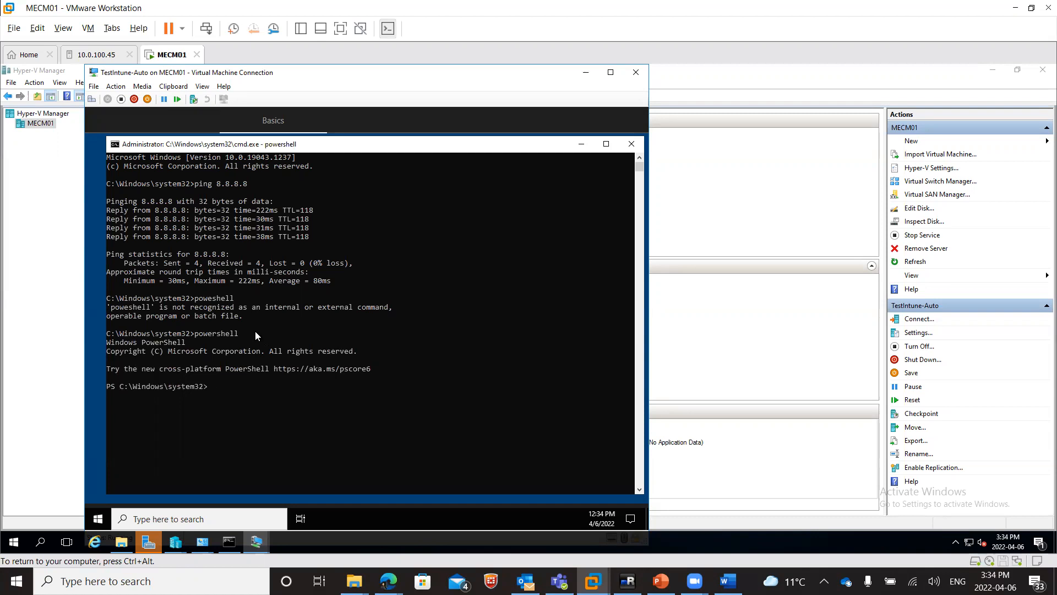
text(set-exe)
Run Set-ExecutionPolicy -ExecutionPolicy Unrestricted in the VM's PowerShell
key(Tab)
text(cutio)
key(BackSpace)
key(BackSpace)
key(BackSpace)
key(BackSpace)
key(BackSpace)
text(-ex)
key(Tab)
text(Unrestricted)
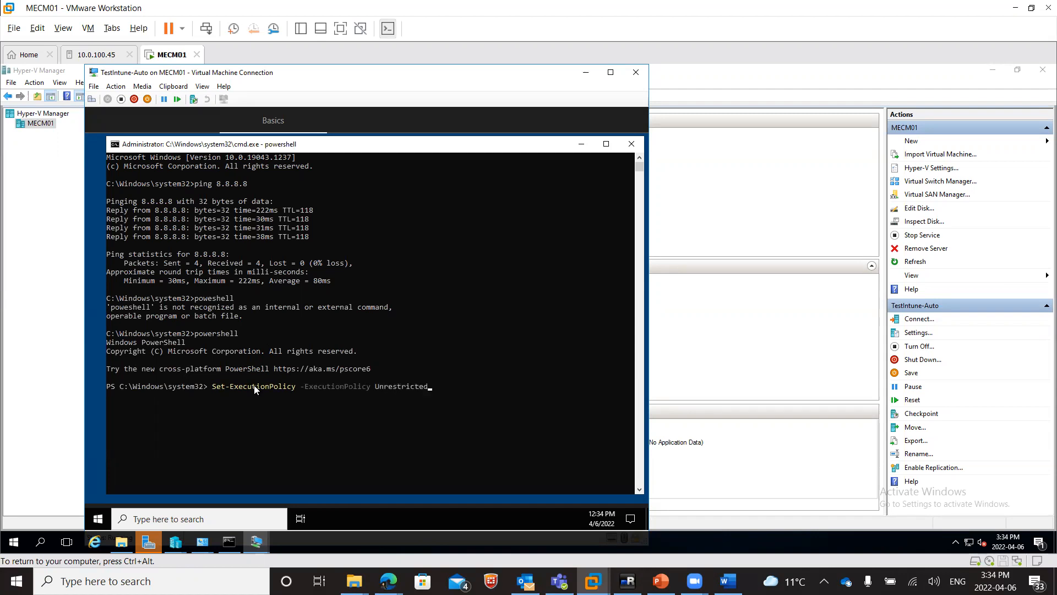
key(Return)
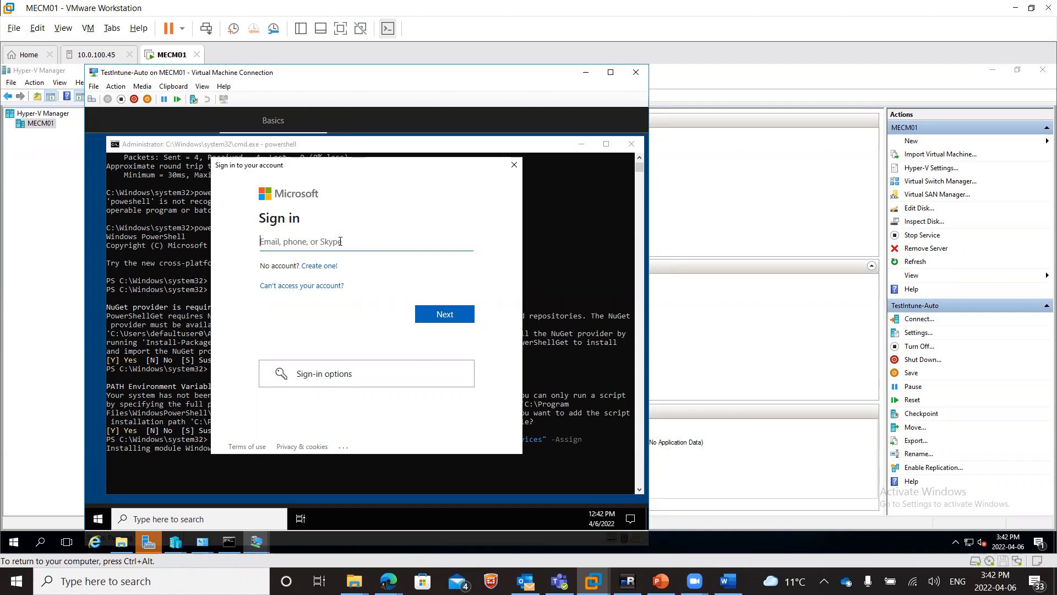
Sign in to the Intune tenant prompt with the admin account e-mail and password
click(452, 323)
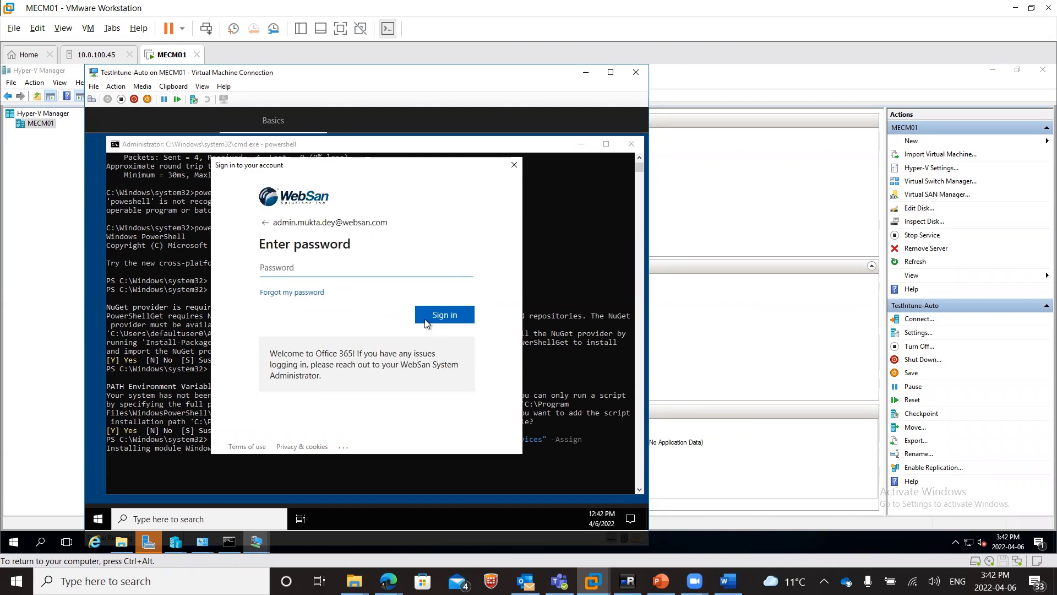
text(•••••••••)
click(426, 323)
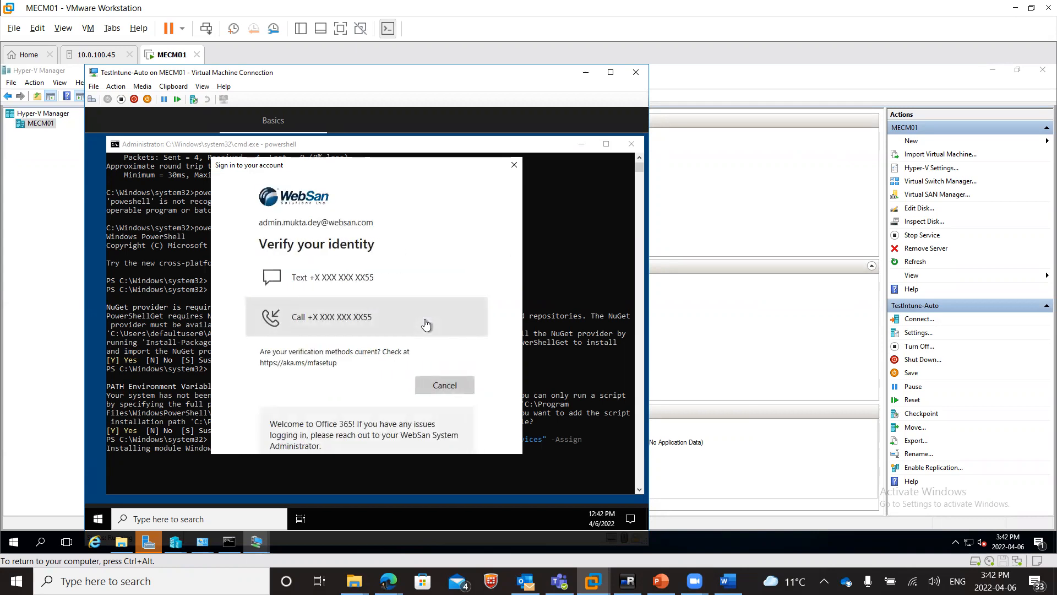
Verify the sign-in with the verification code received by text message
click(368, 291)
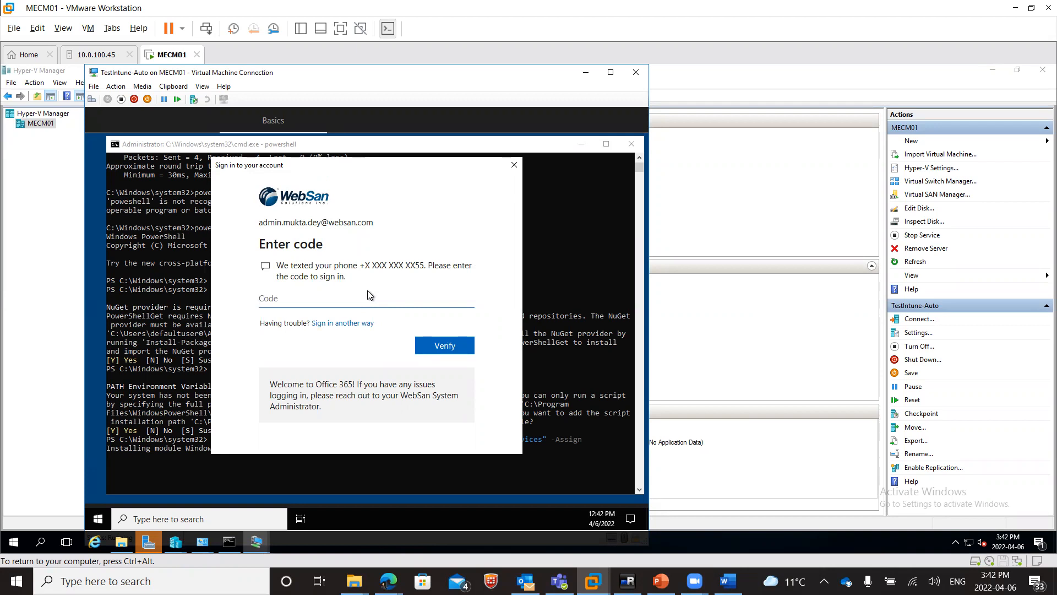
click(429, 344)
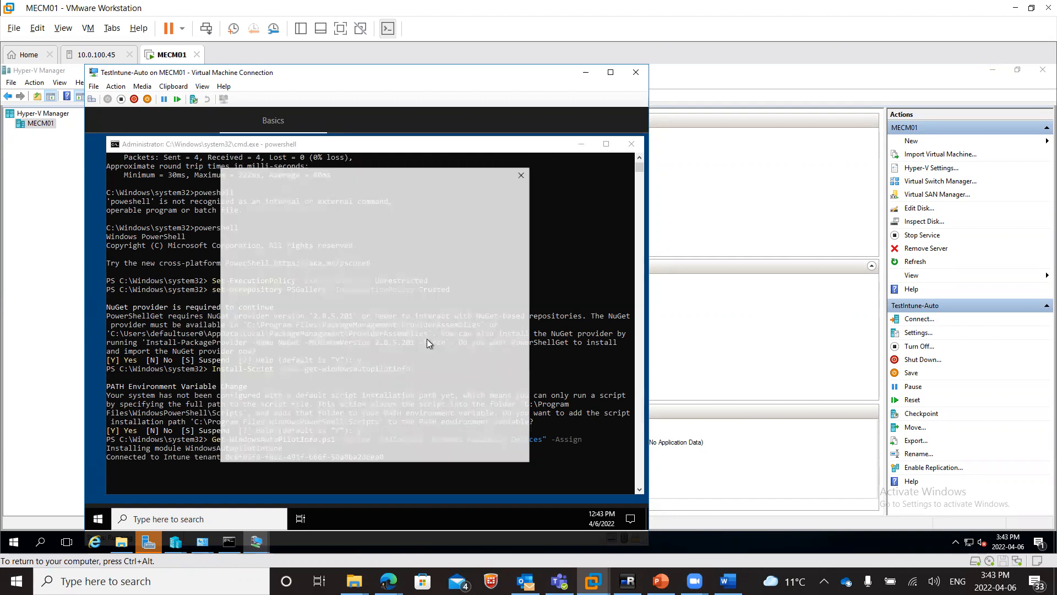
Once profiles show as assigned, switch back to the Endpoint Manager Windows Autopilot devices window
scroll(382, 325, down, 12)
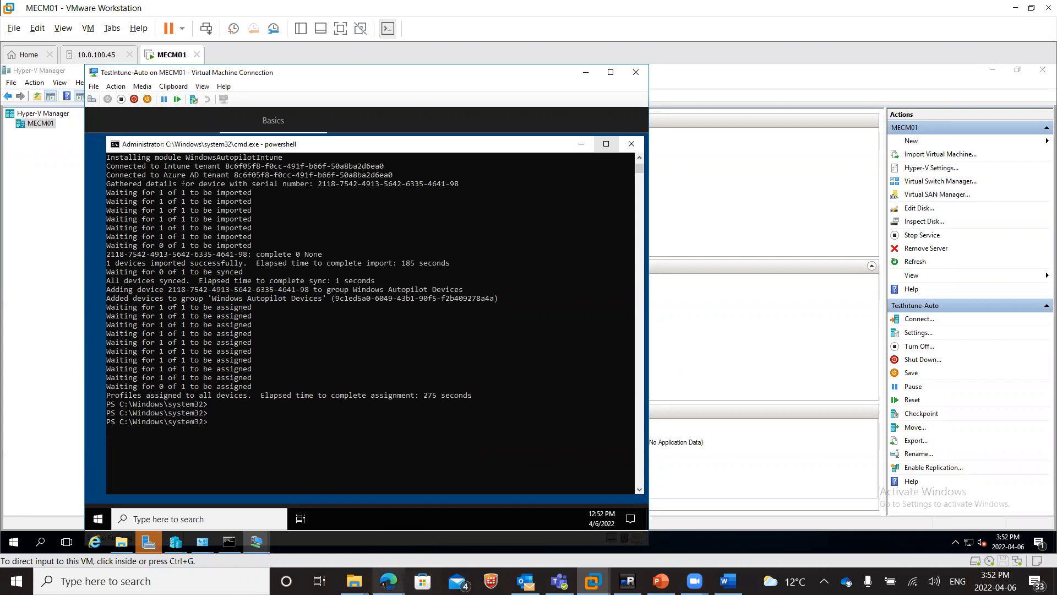
mouse_move(383, 578)
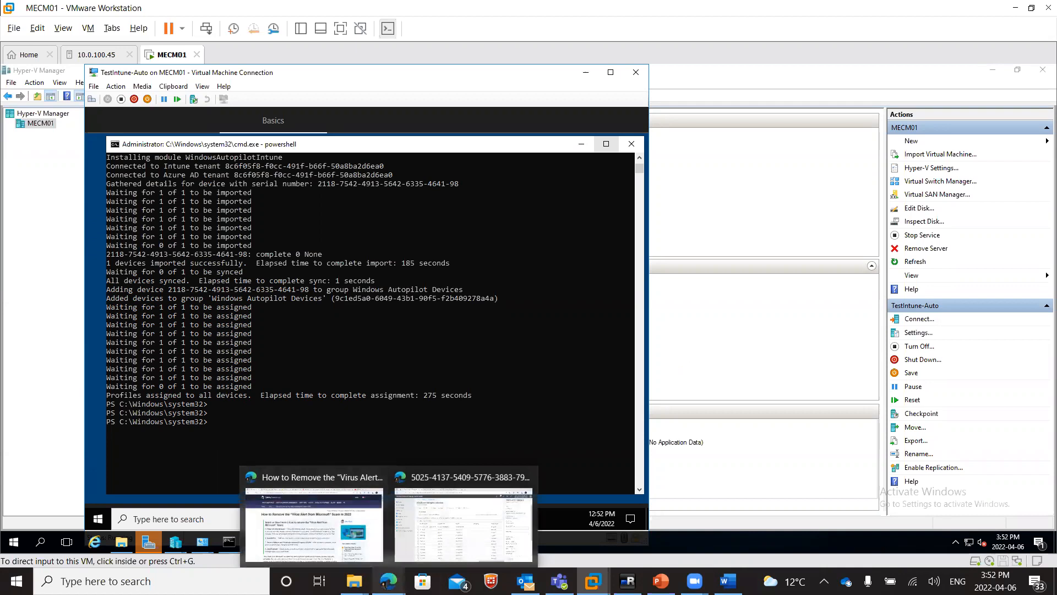
click(464, 523)
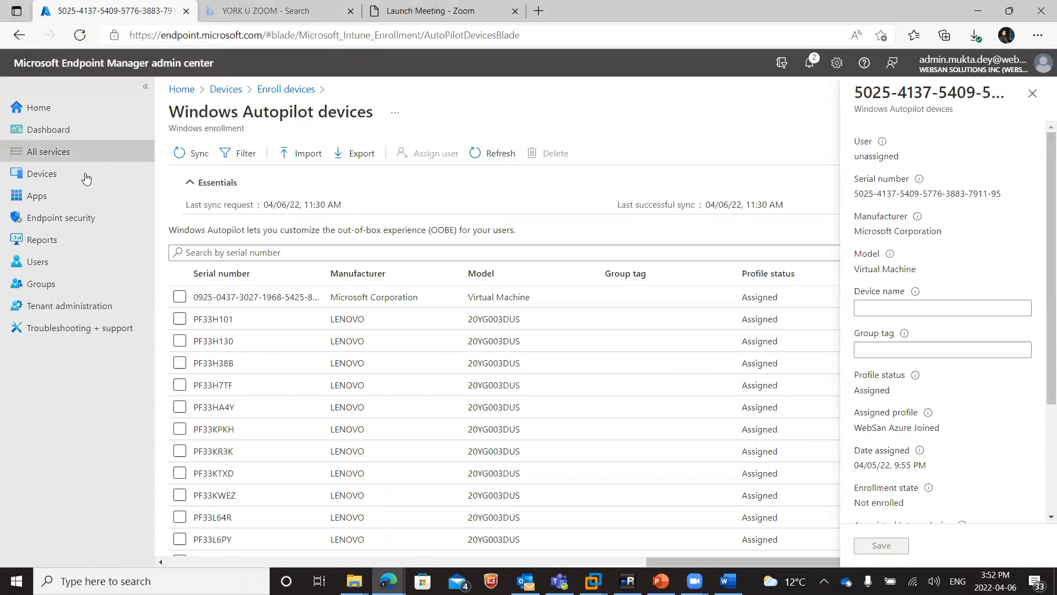
Go to Devices > Enroll devices > Windows Autopilot devices
click(68, 180)
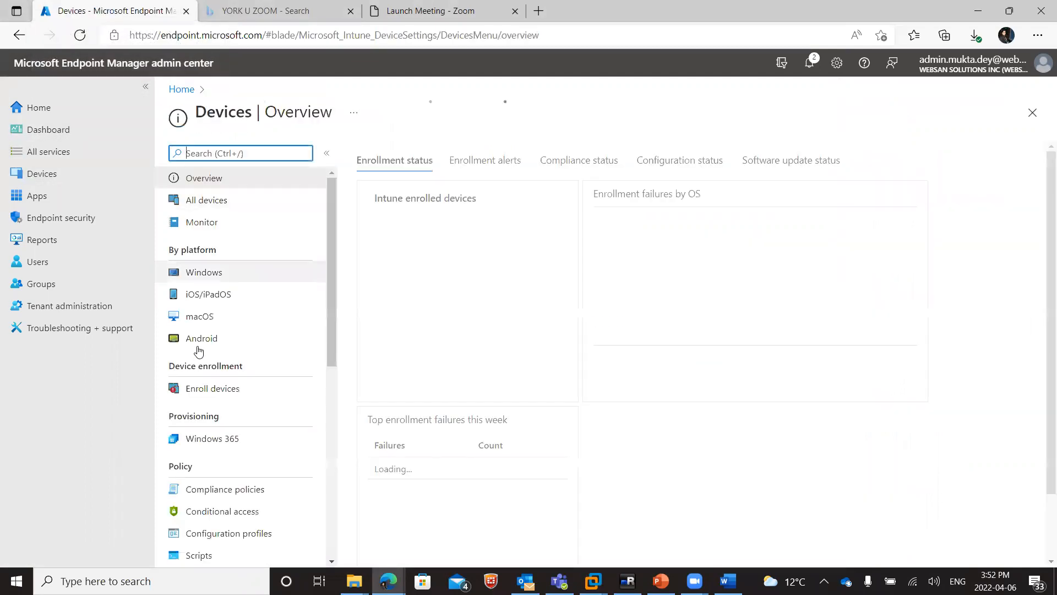
click(222, 400)
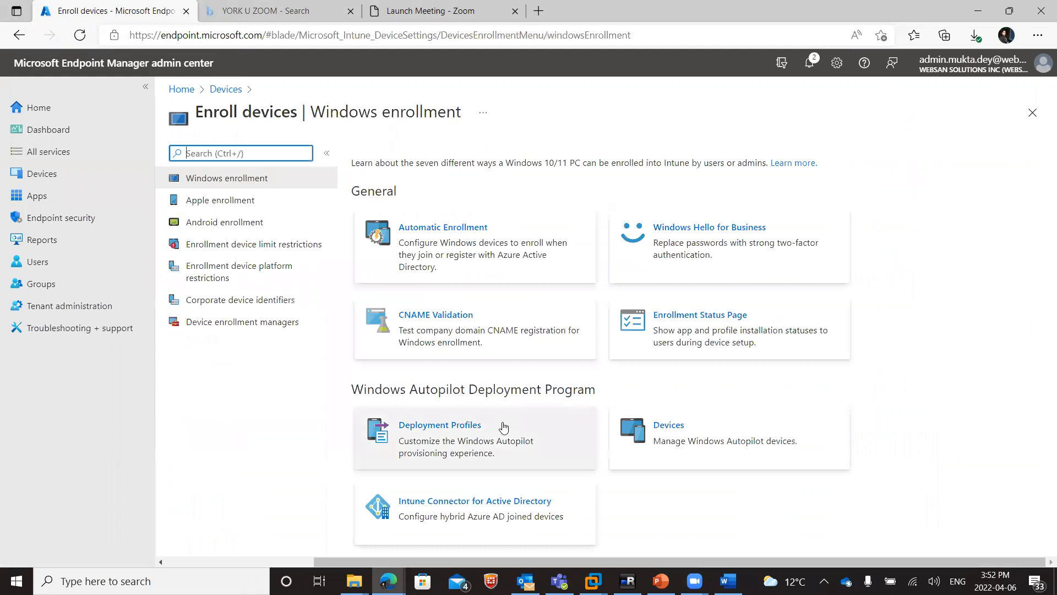
click(759, 455)
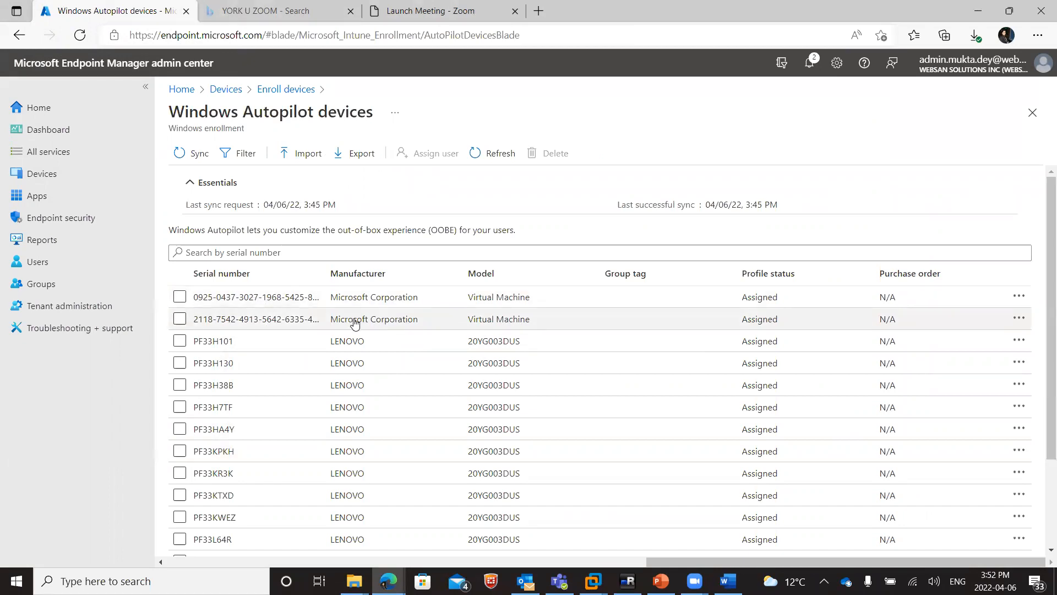
Review both VM Autopilot entries, then select the 2118-7542 device and begin Assign user
click(308, 302)
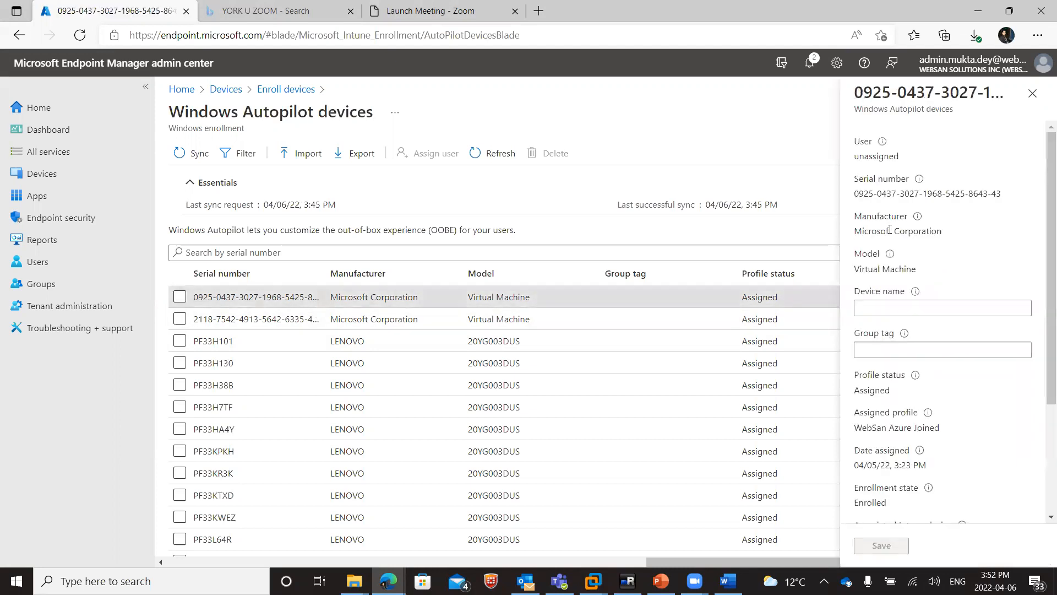
mouse_move(923, 383)
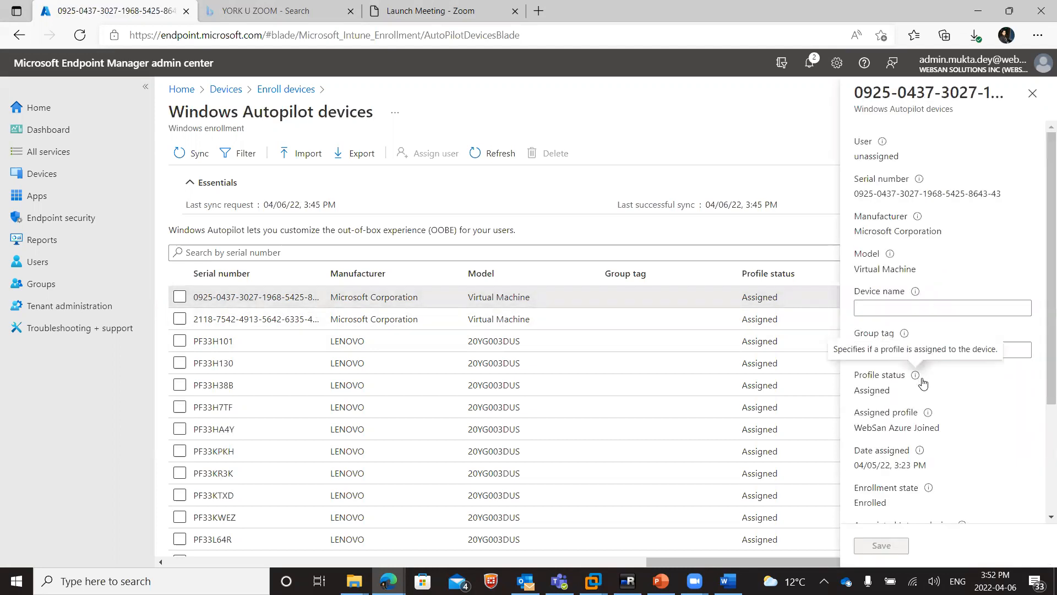
click(204, 320)
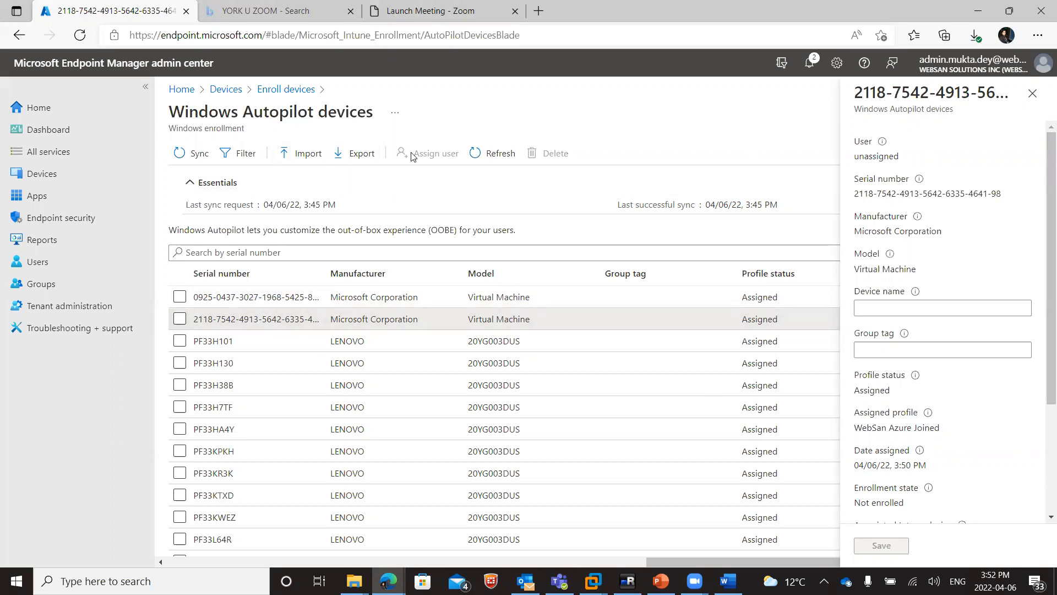
click(182, 319)
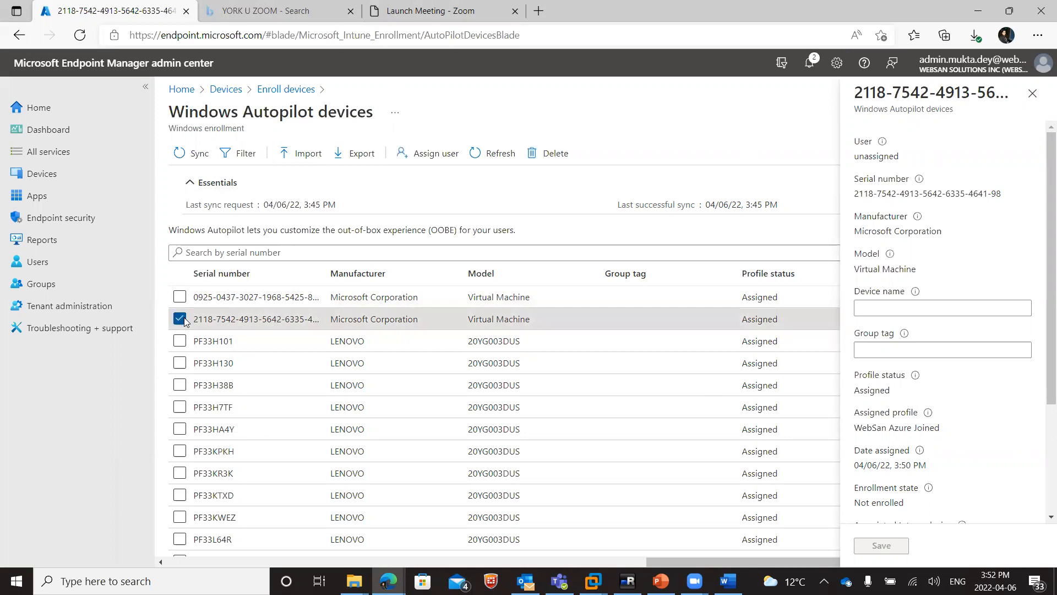
click(436, 154)
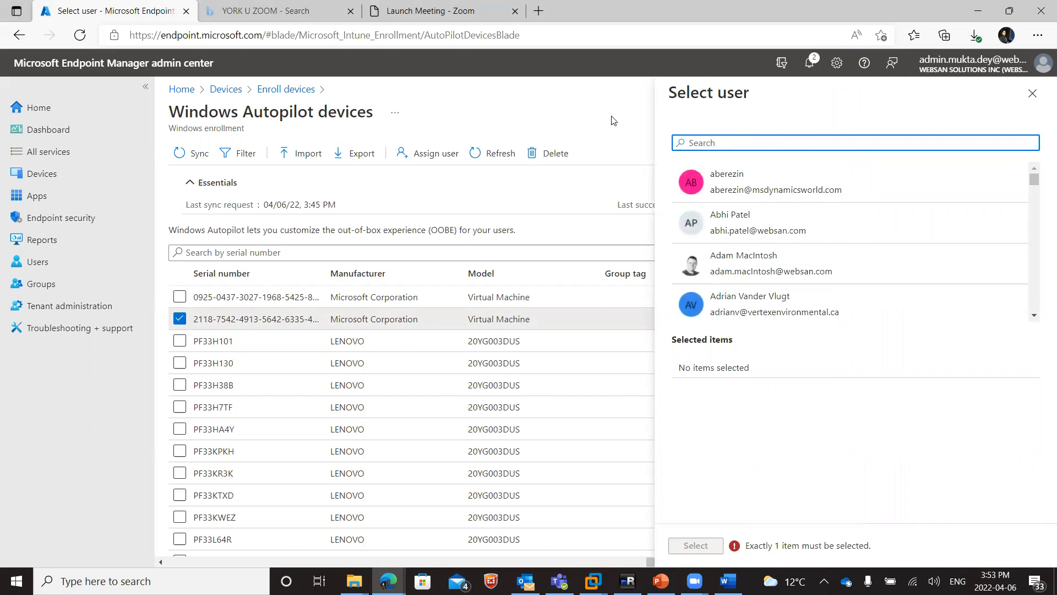
Dismiss the Select user pane and return to the VM's Sign in with Microsoft screen
click(563, 120)
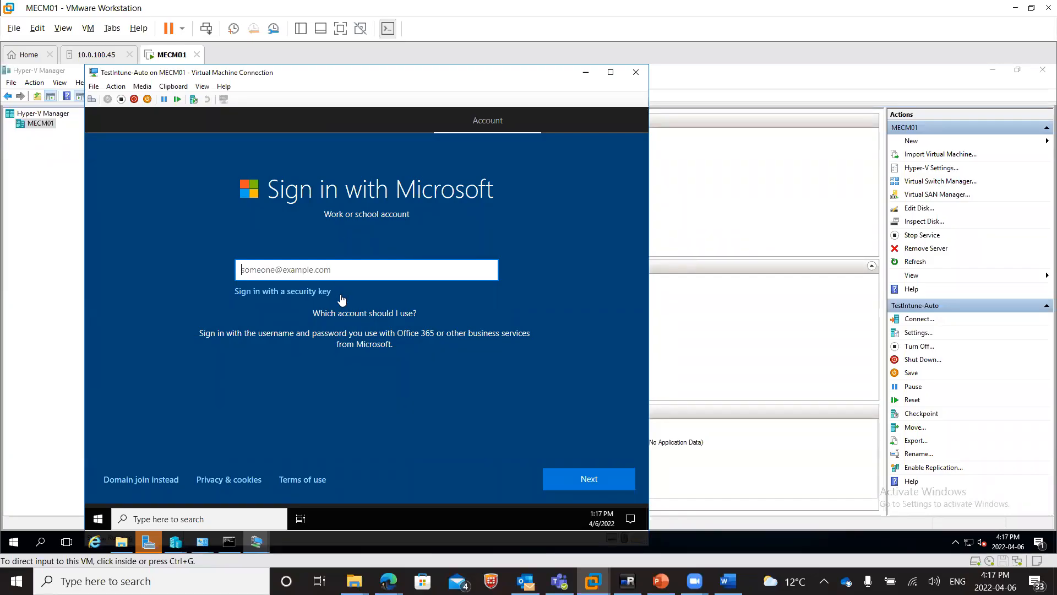
Enter the work account e-mail address on the VM's sign-in page and submit it
click(346, 270)
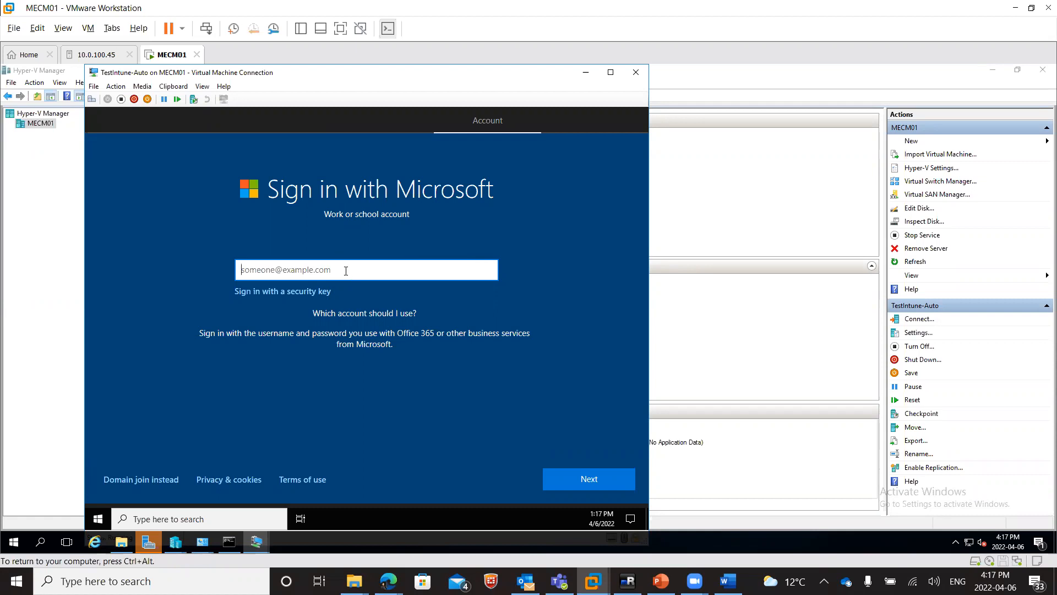
click(567, 482)
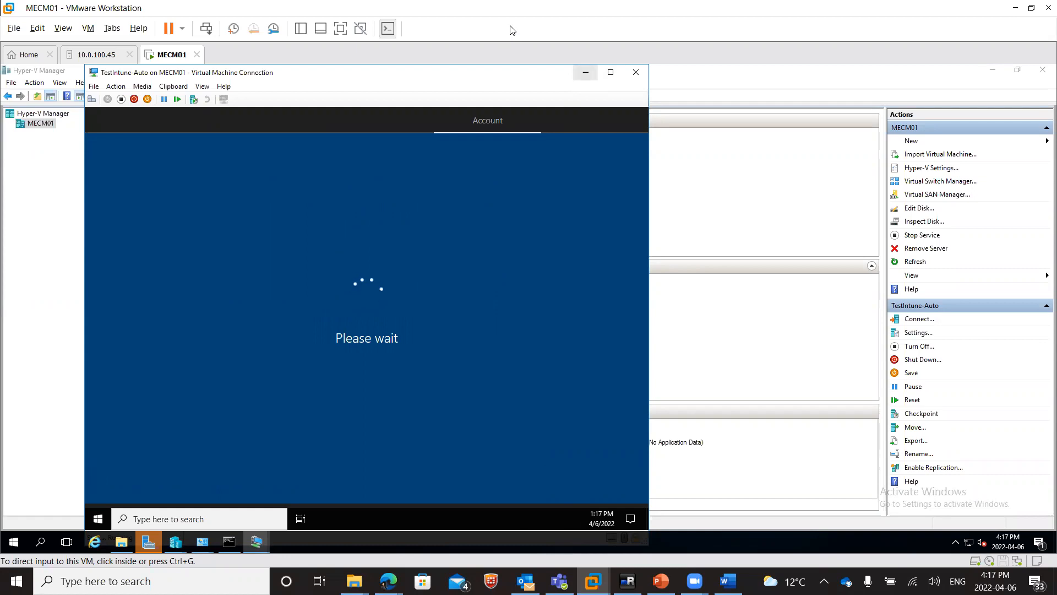
Enter the work account password in the VM and submit it to reach Help us protect your account
click(409, 297)
text(••••••••••)
key(ctrl+alt)
click(592, 467)
click(624, 474)
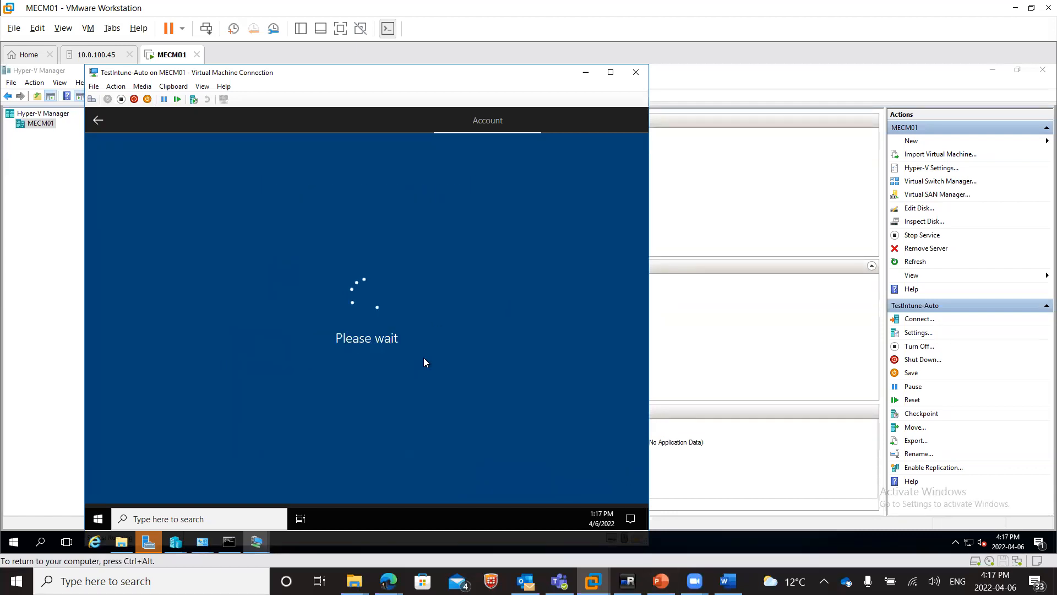
key(ctrl+alt)
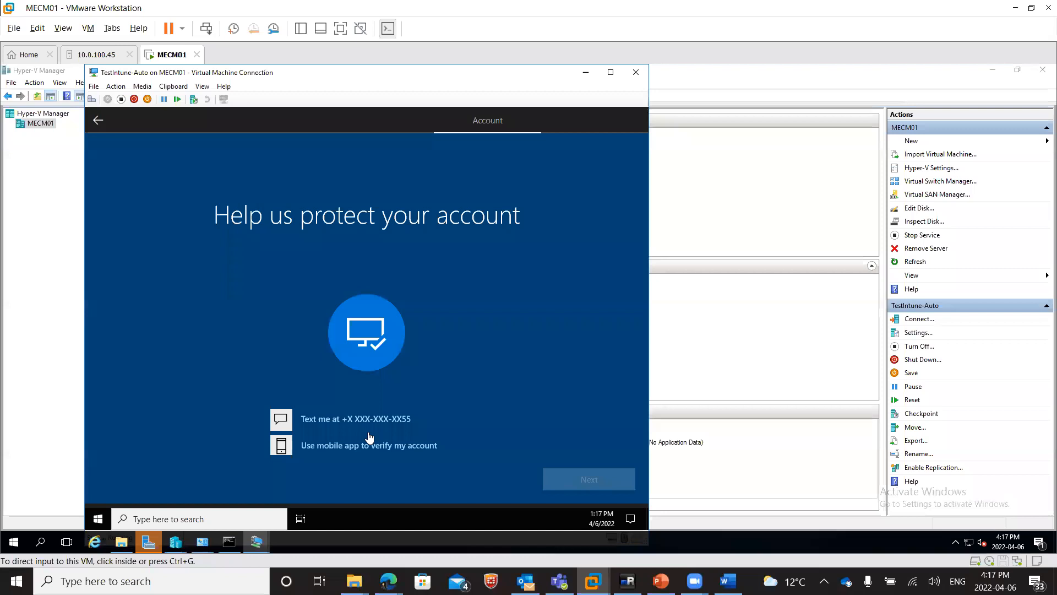
click(369, 438)
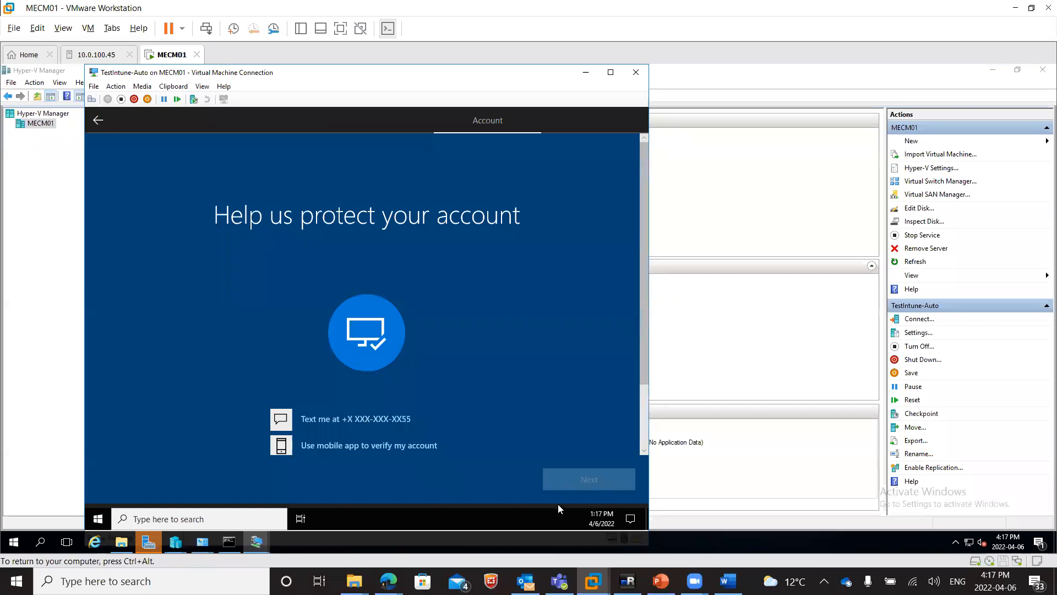
Choose text-message verification, enter the received code, and submit it
click(371, 421)
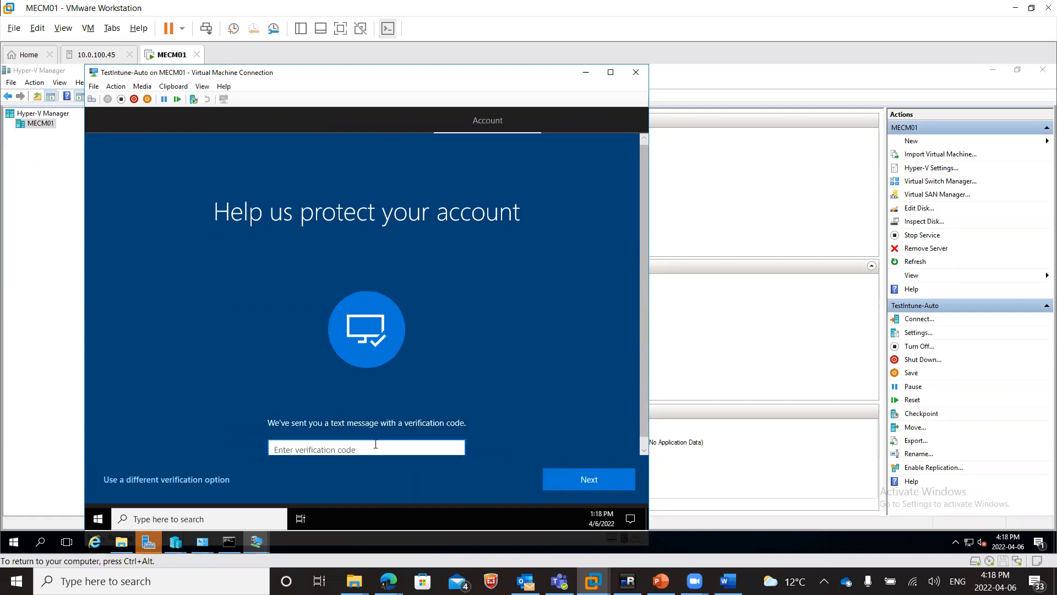
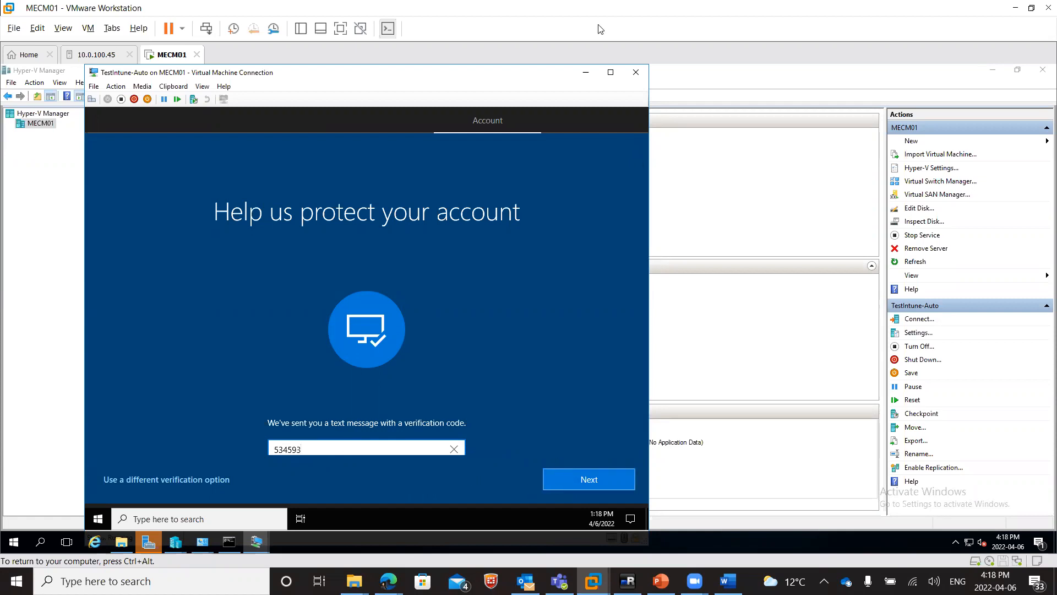
click(592, 479)
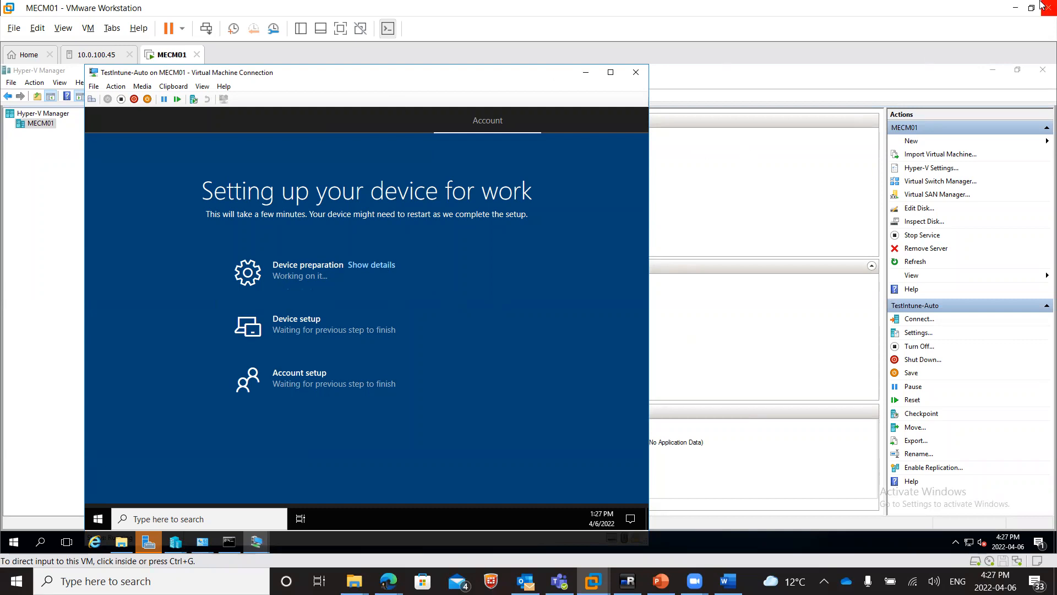
Minimize the virtual machine window to reveal the Endpoint Manager Devices overview
click(1015, 8)
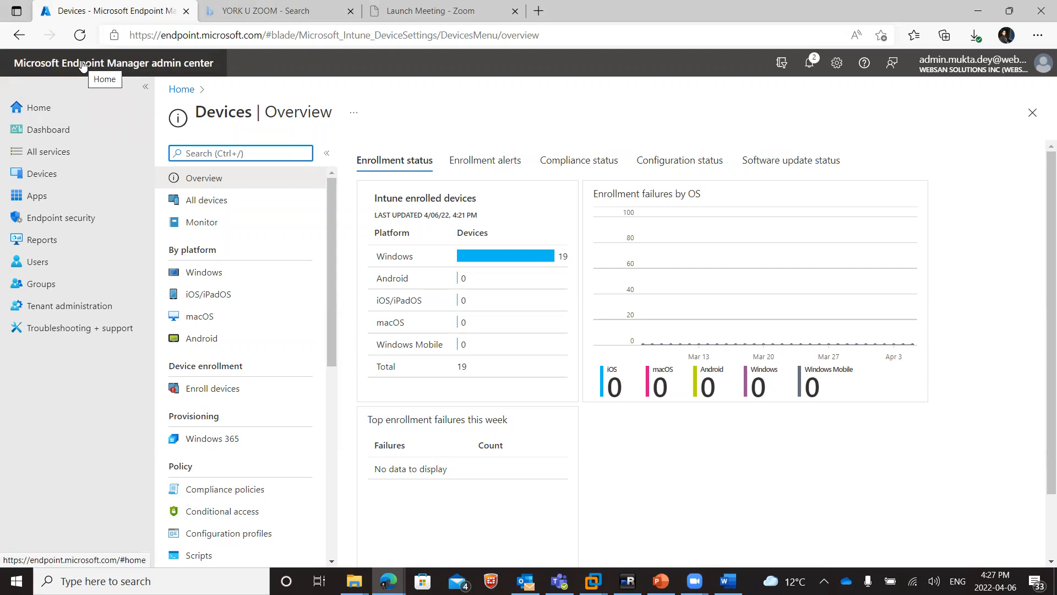
Review compliance of the 19 devices in All devices, then go to Enroll devices
click(42, 173)
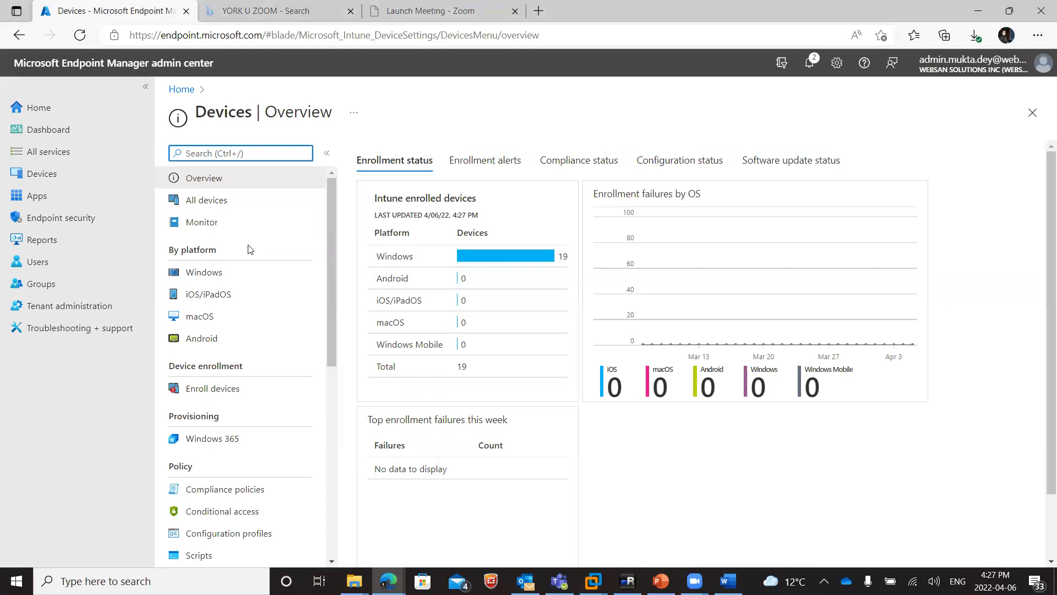
click(232, 201)
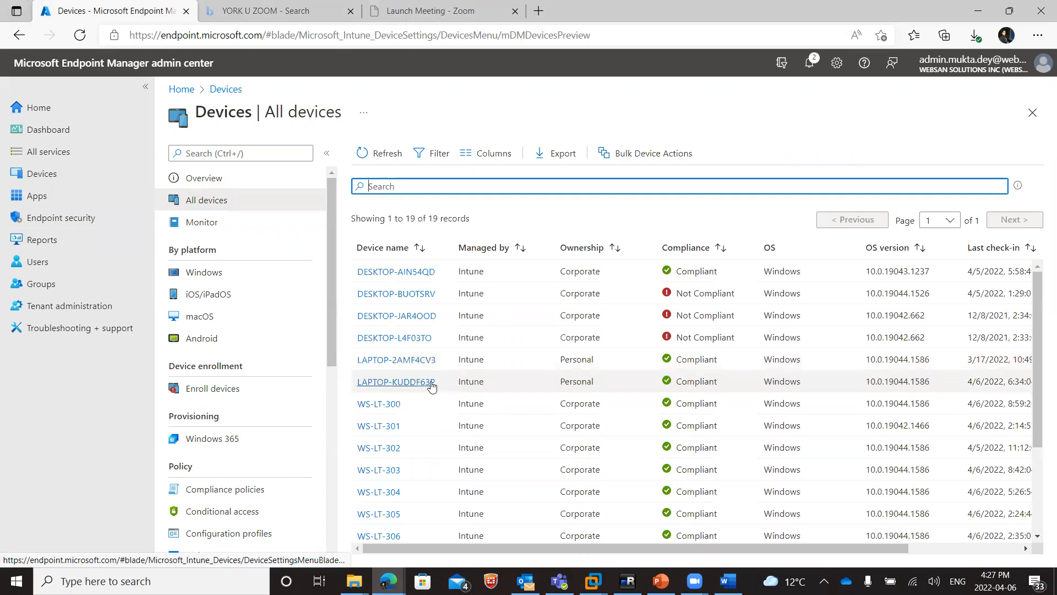
scroll(620, 422, down, 1)
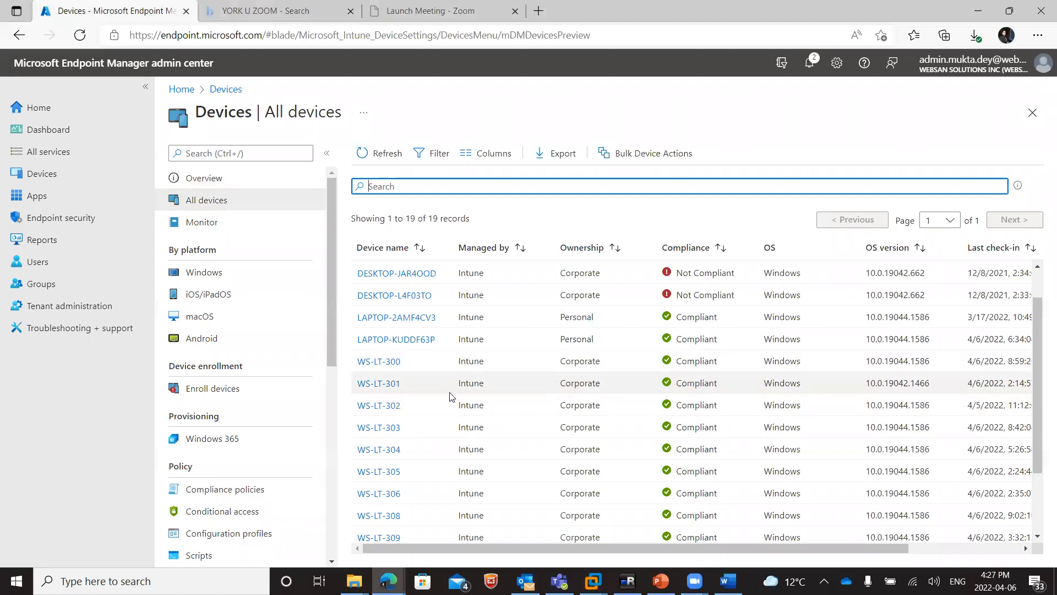
scroll(452, 402, down, 1)
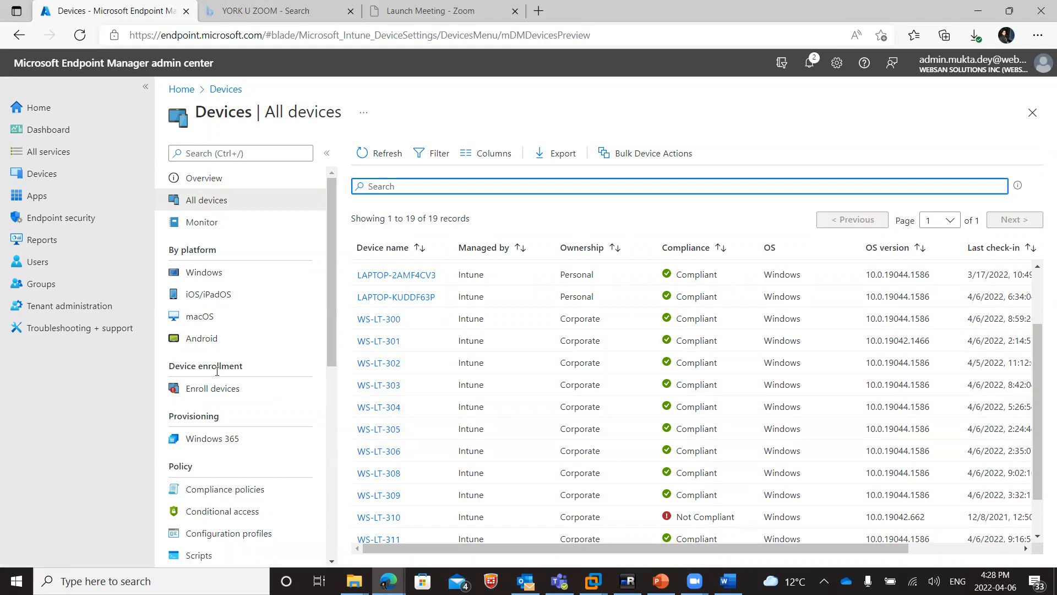
click(210, 387)
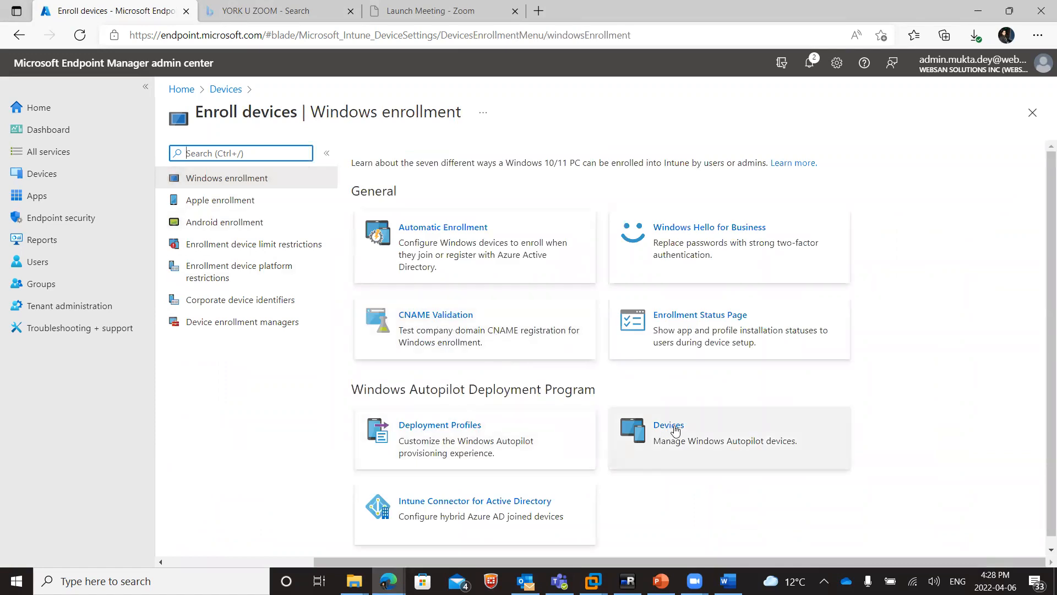
click(674, 429)
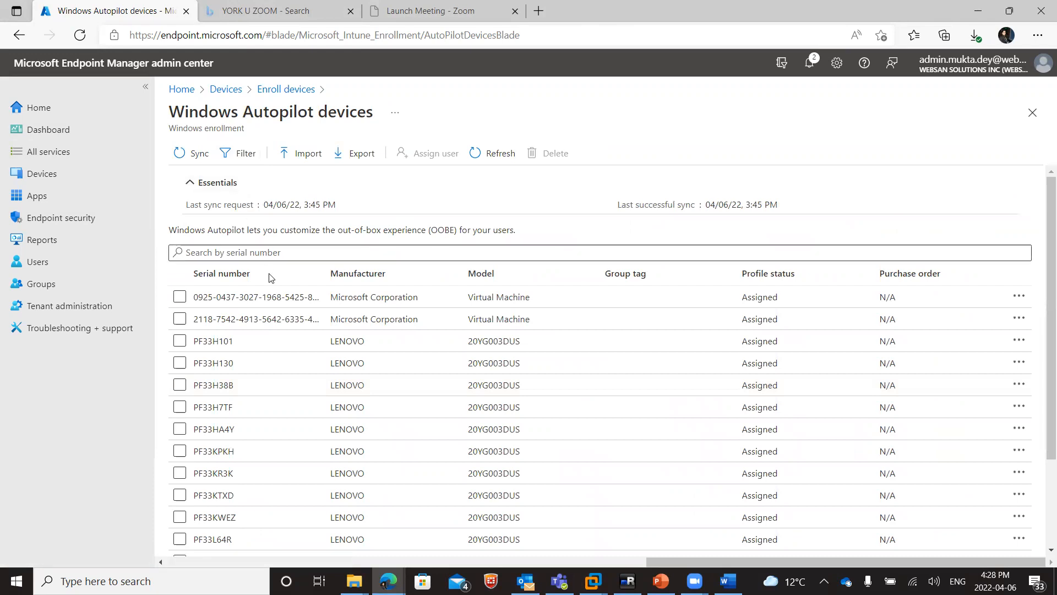
click(226, 89)
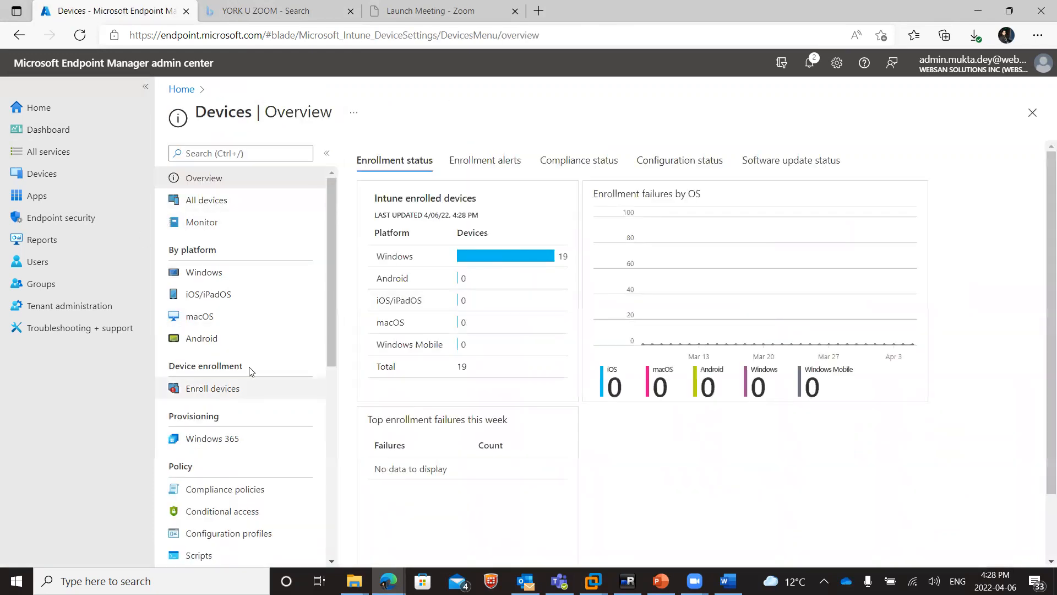
click(226, 200)
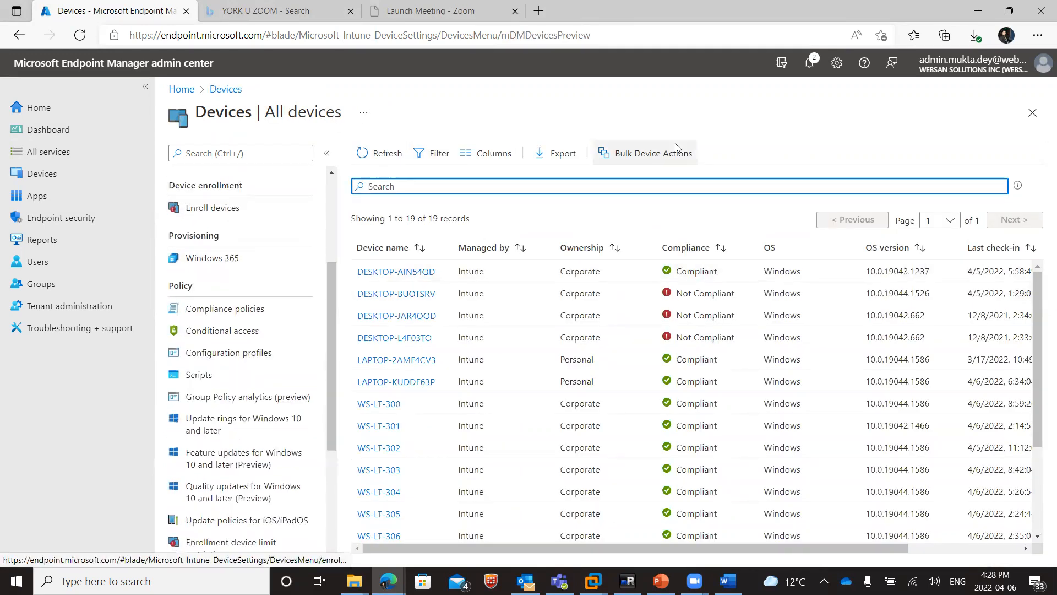
click(195, 312)
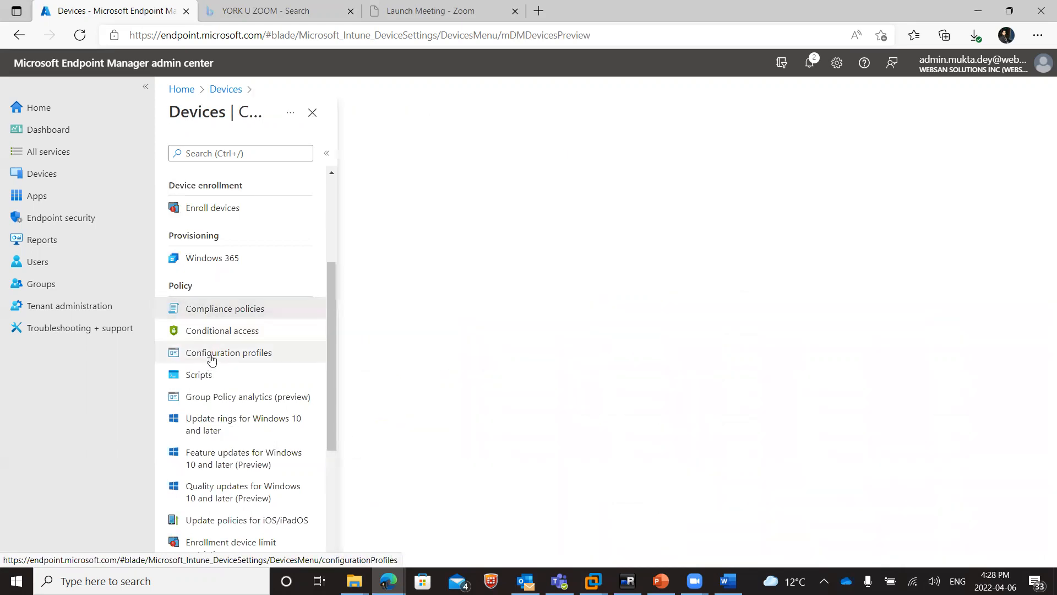
click(225, 89)
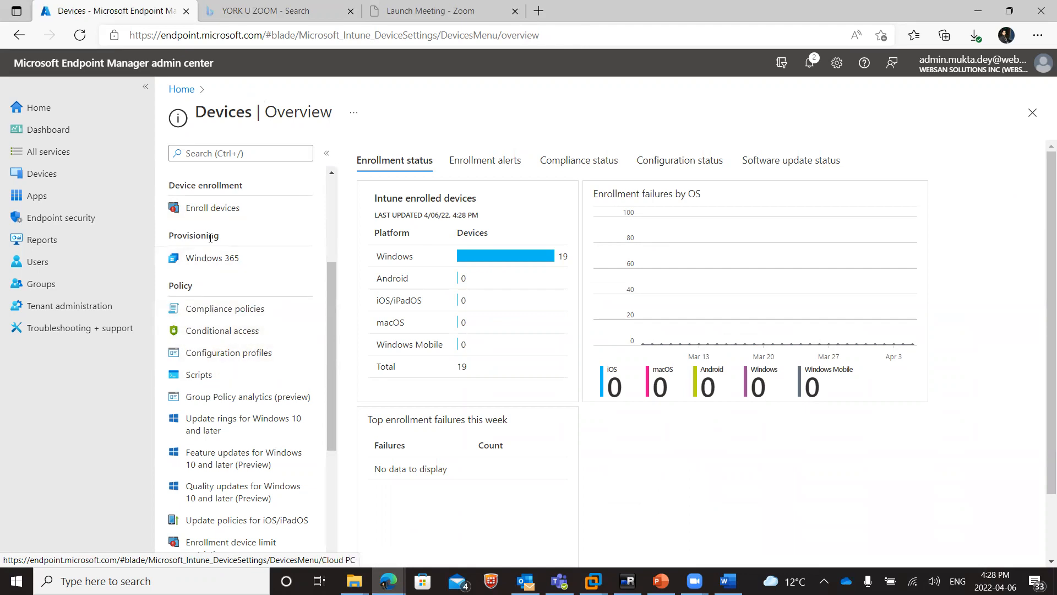
click(211, 209)
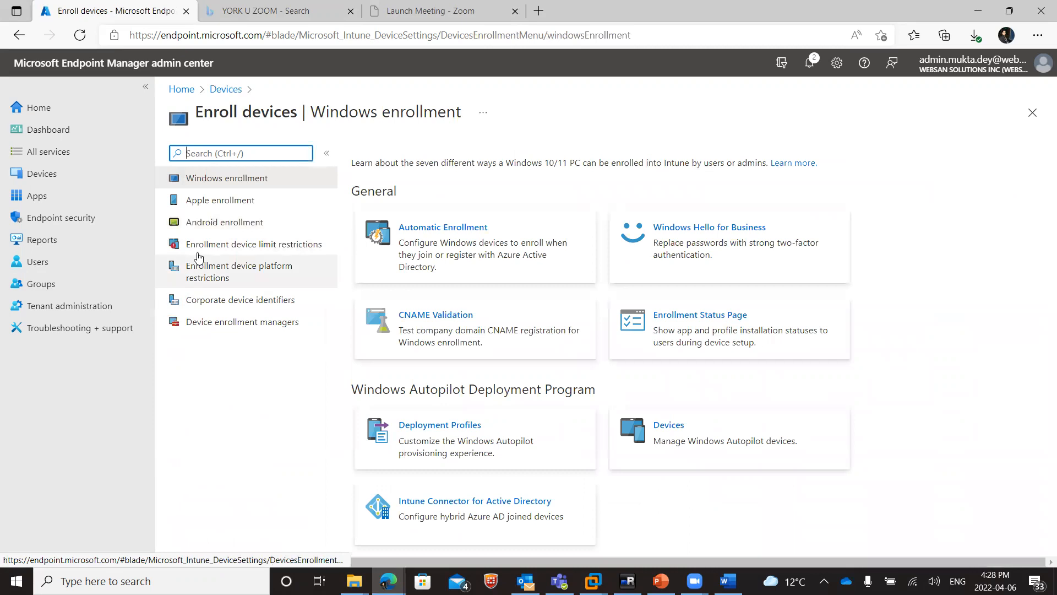
Check enrollment device limit restrictions, then open Configuration profiles from the Devices overview
click(199, 249)
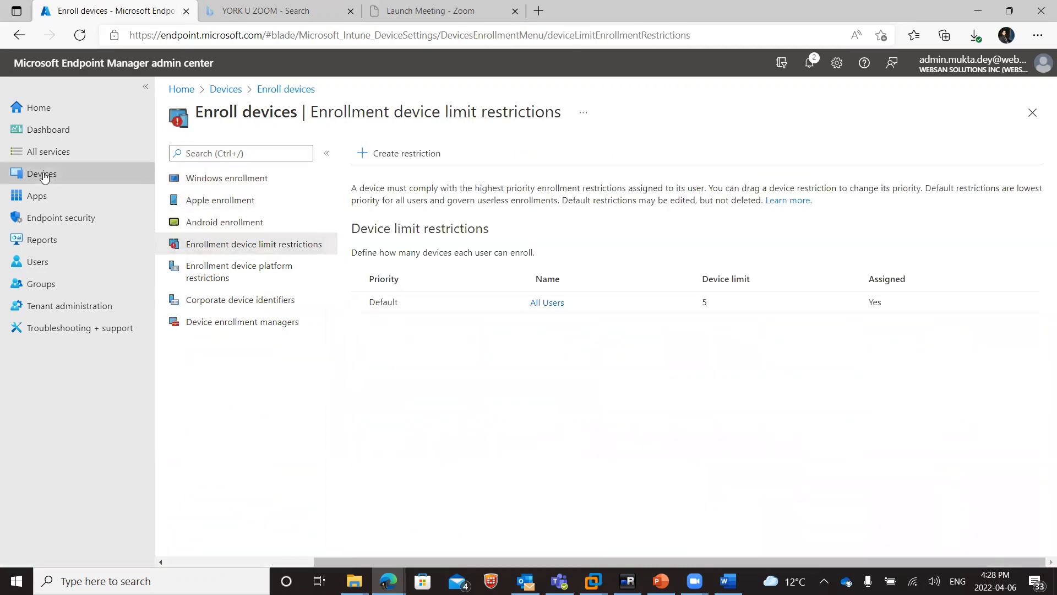
click(226, 89)
click(244, 353)
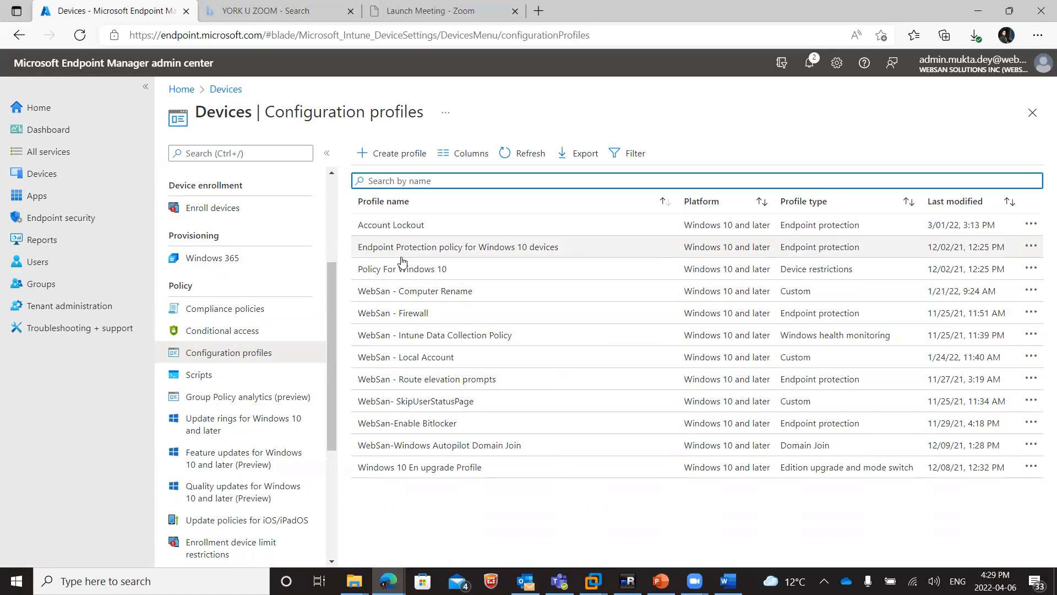
Check the Account Lockout profile's status (23 succeeded, 0 errors), then go to Enroll devices
click(398, 226)
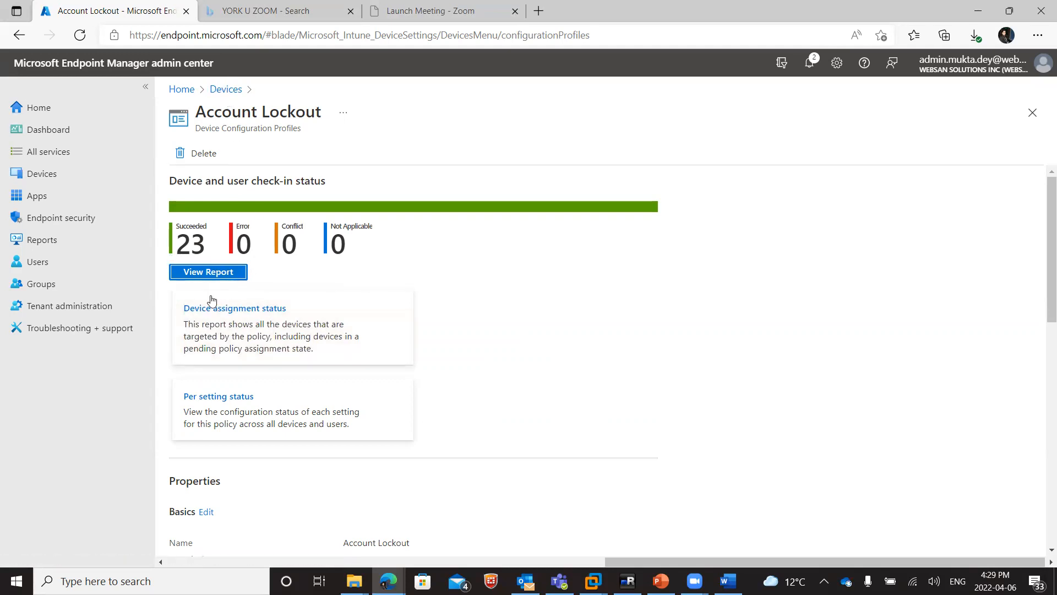
click(220, 89)
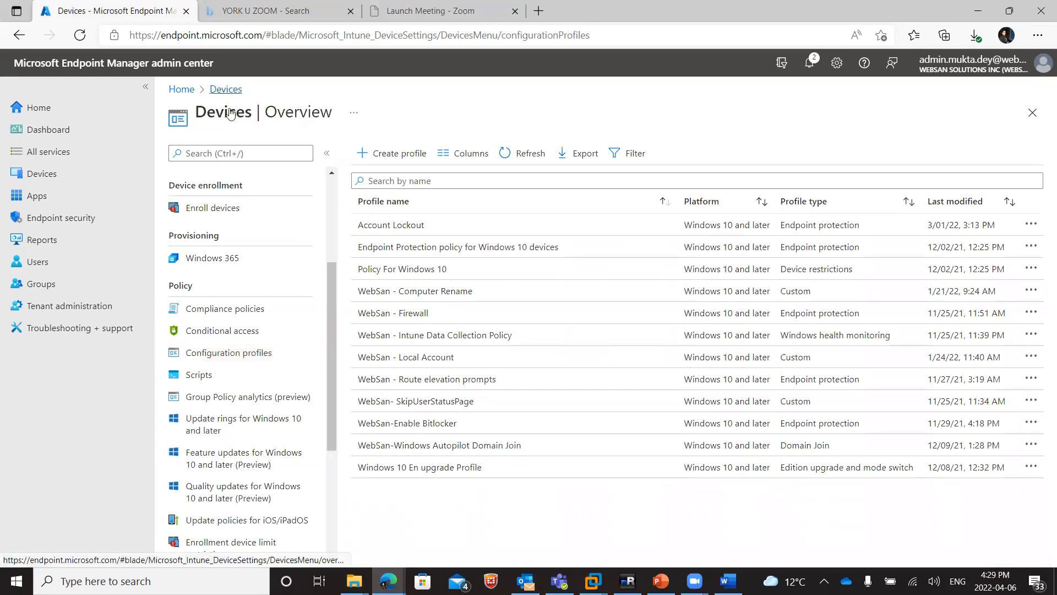
click(223, 209)
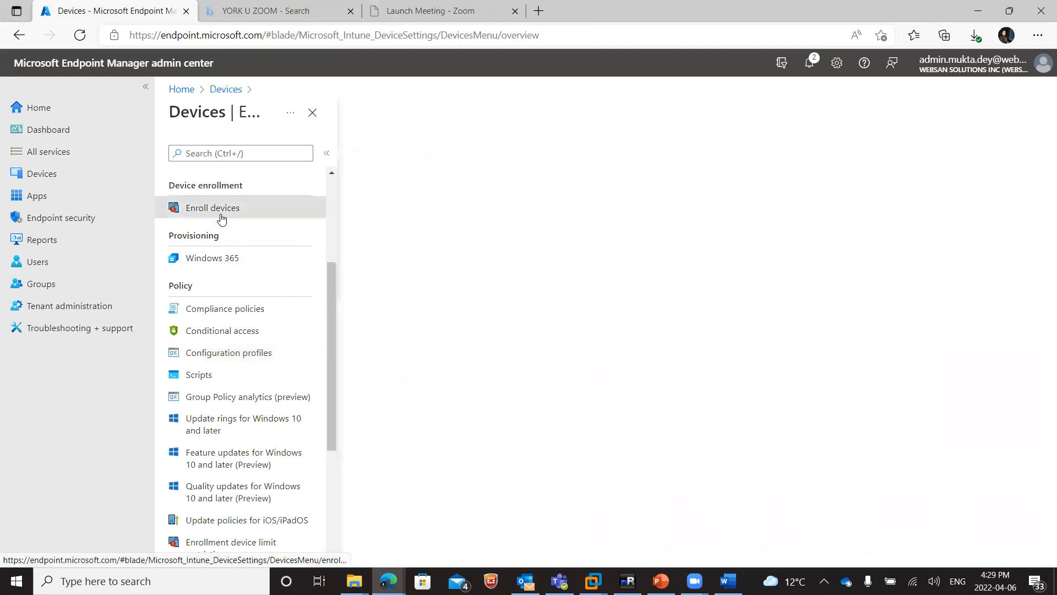
Review compliance across the 19 records in All devices, then return to the Devices overview
click(38, 173)
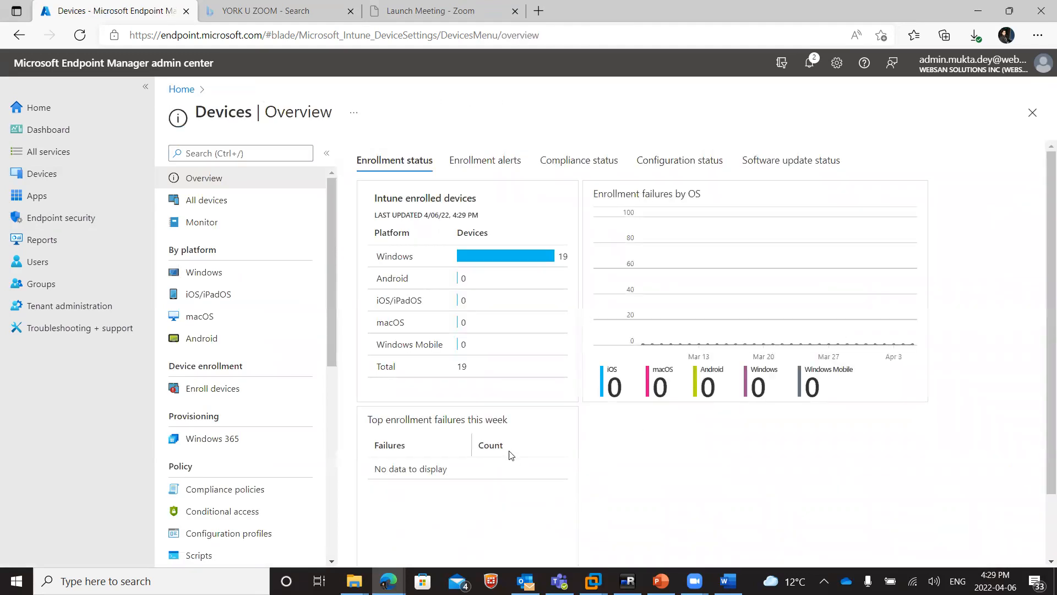
click(211, 200)
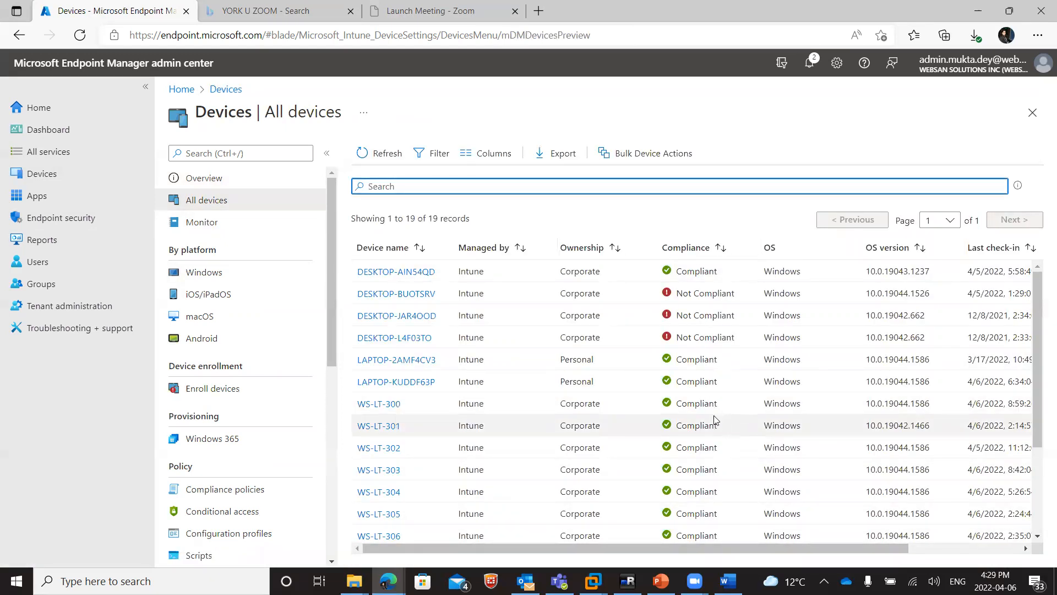
scroll(668, 431, down, 1)
scroll(668, 418, down, 1)
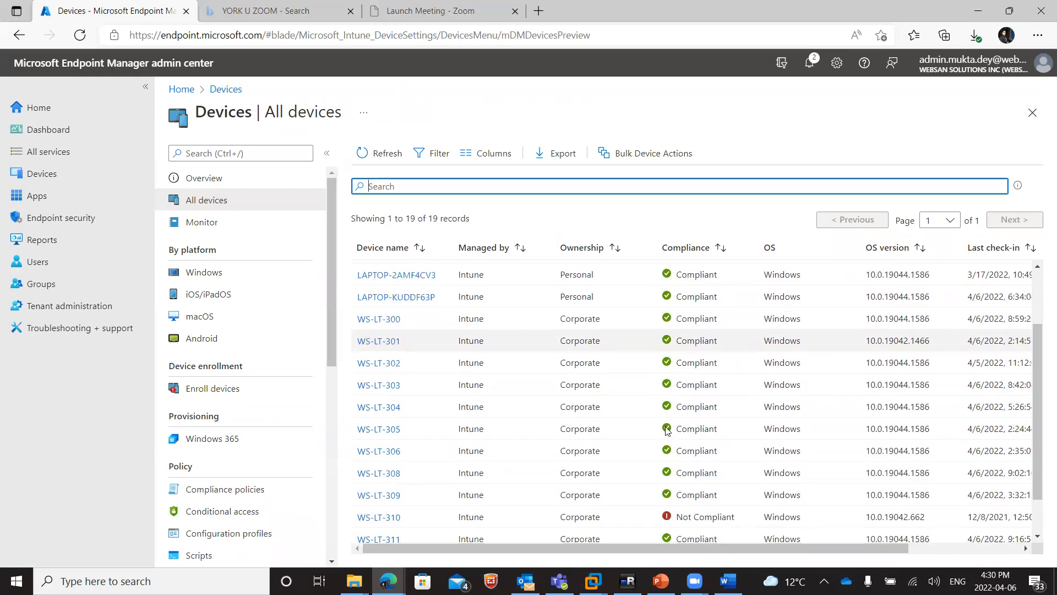
scroll(661, 341, up, 3)
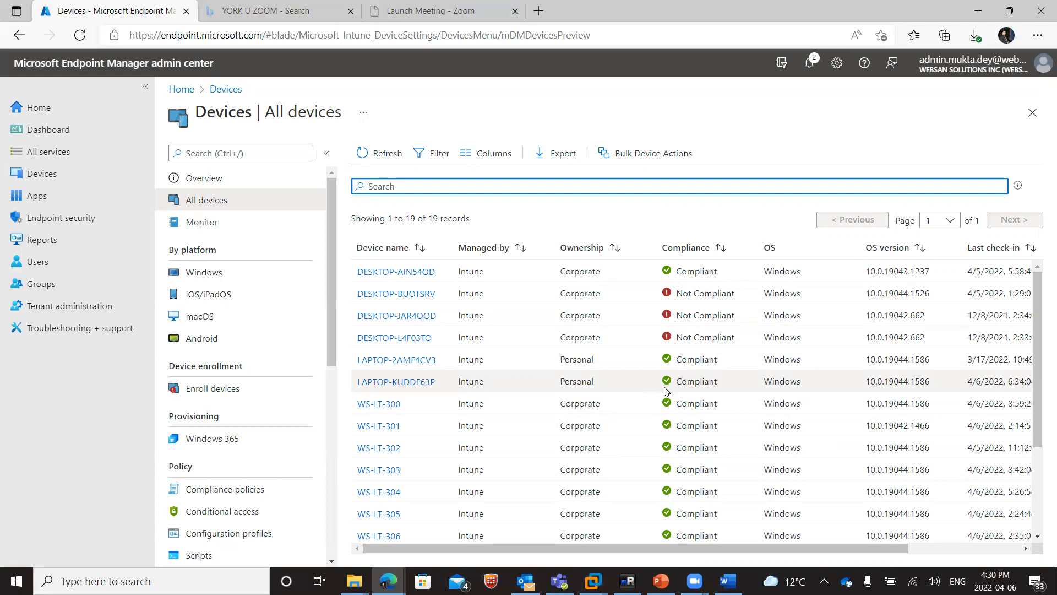
scroll(674, 384, down, 3)
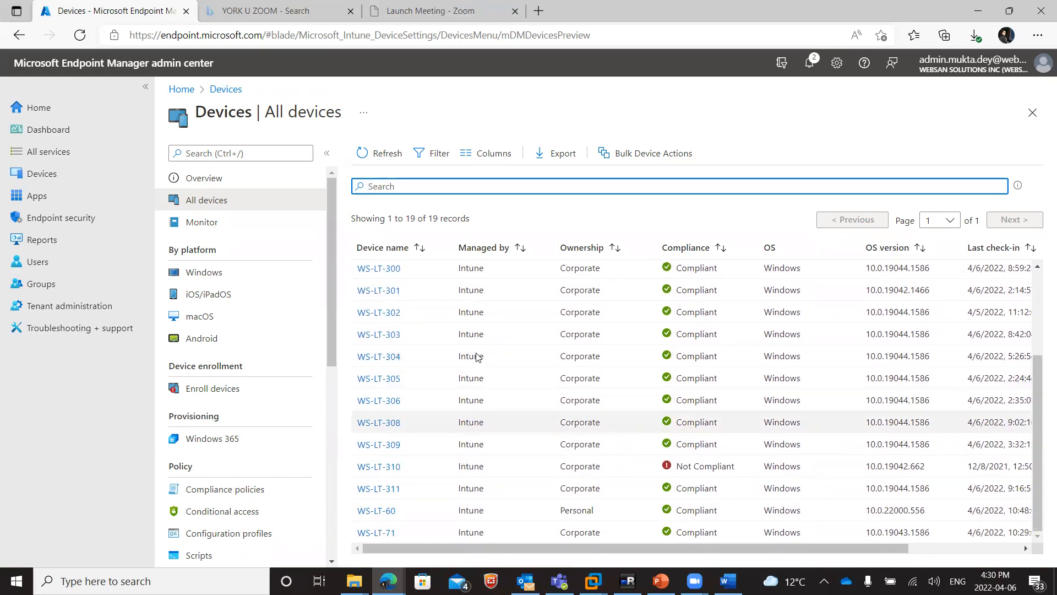
scroll(478, 356, up, 3)
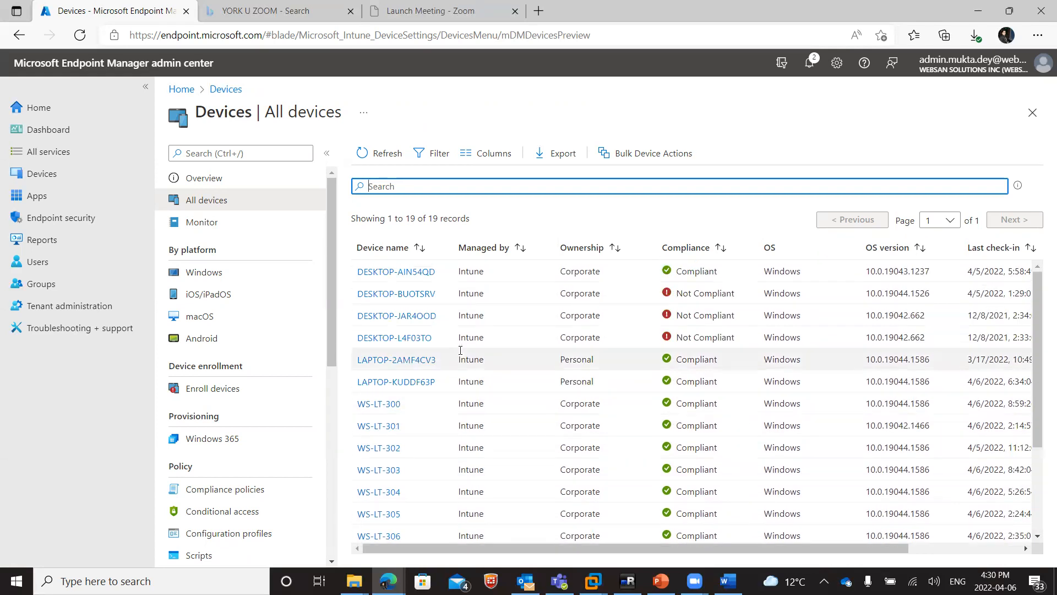
click(226, 89)
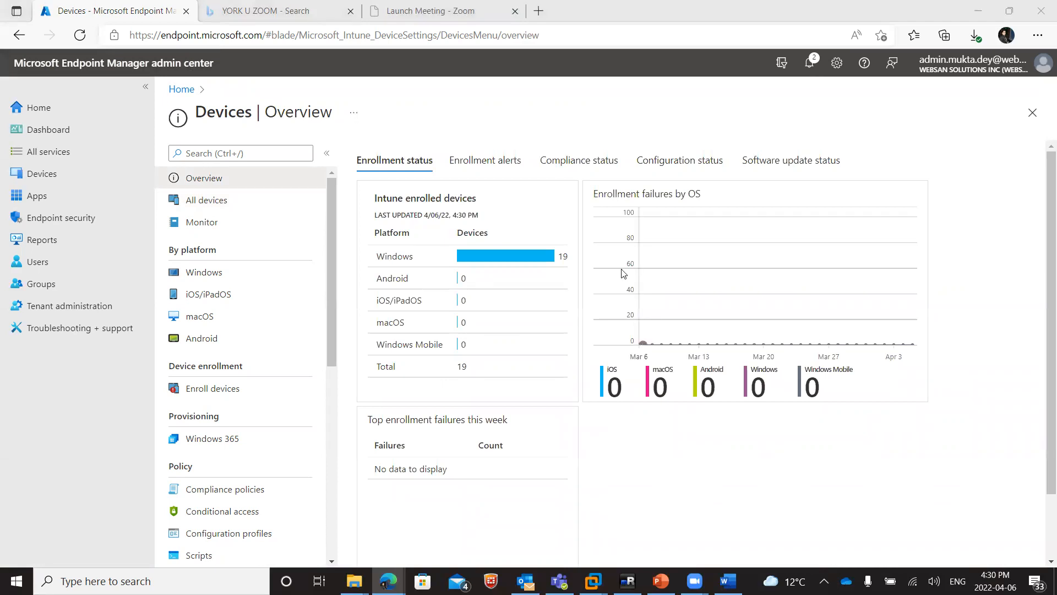
Bring up the Test intune auto VM and dismiss its Welcome To WebSan message
mouse_move(593, 581)
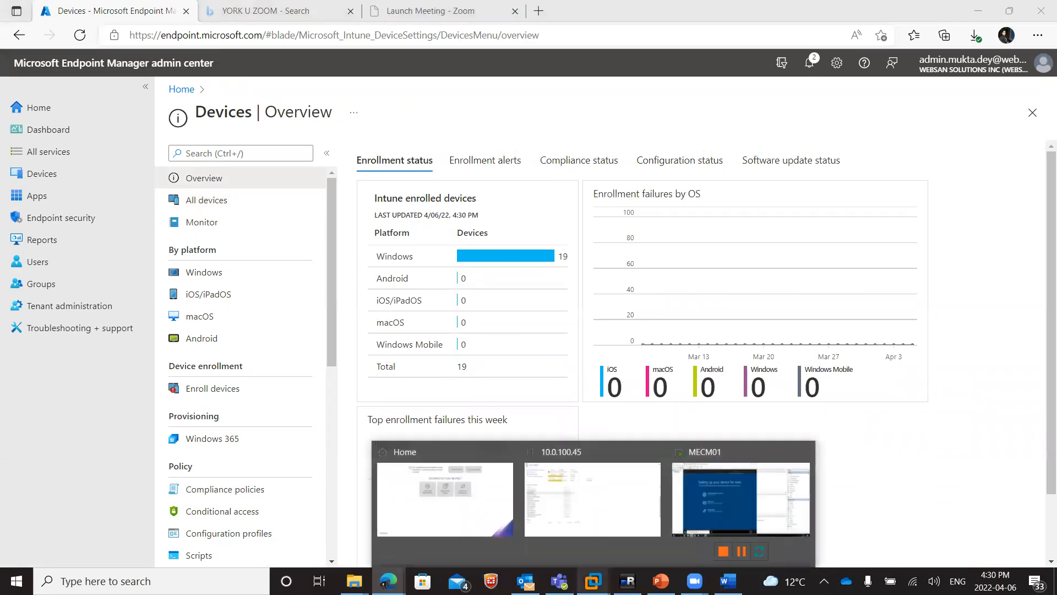
click(714, 508)
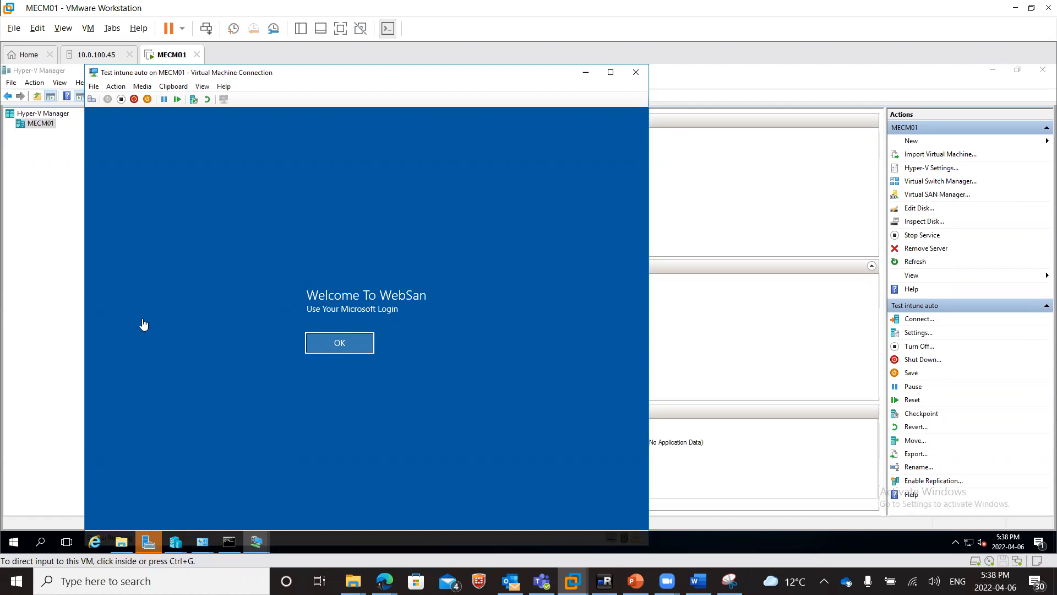
click(338, 352)
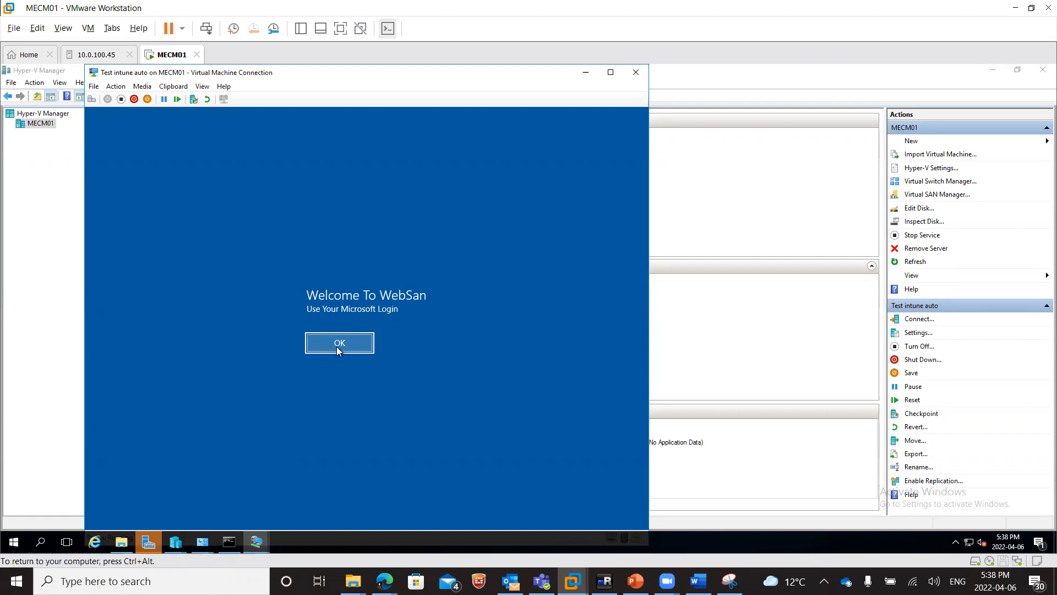
click(336, 347)
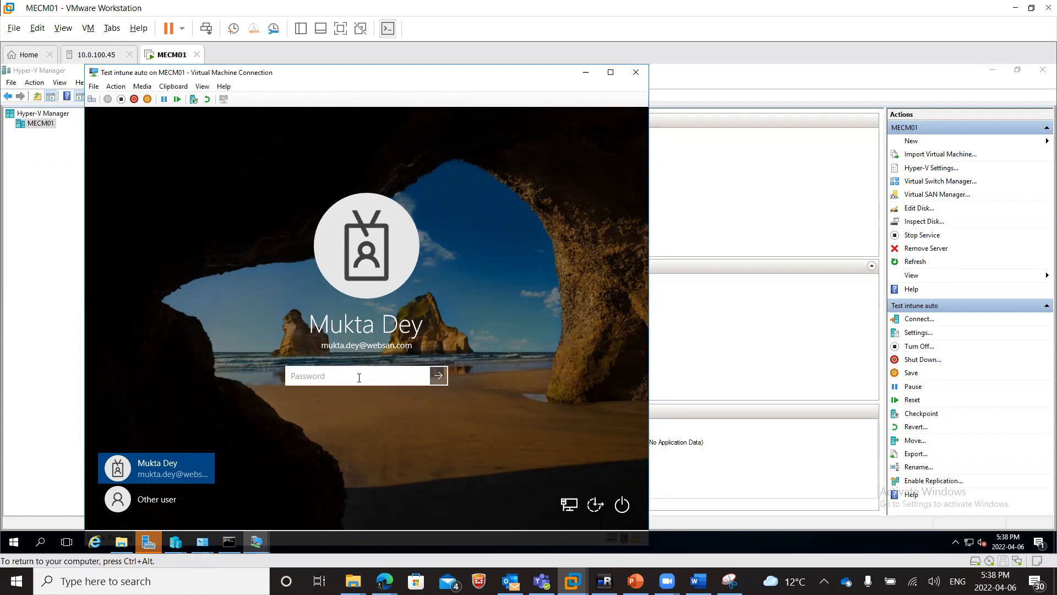
Enter the account password at the VM's sign-in screen, then release input once the desktop loads
key(Caps_Lock)
text(•••••••••)
click(432, 377)
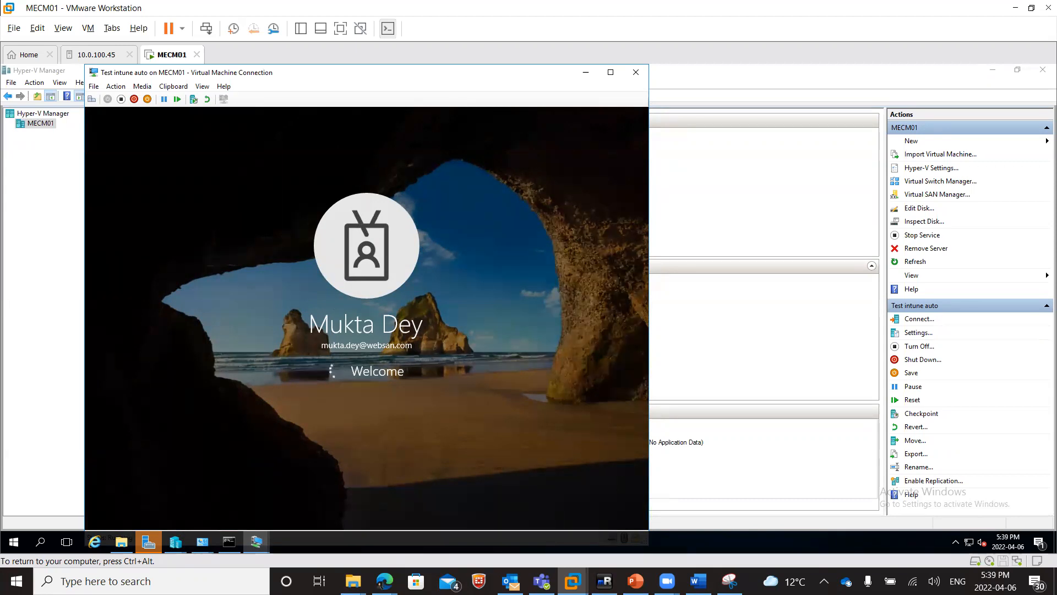
key(ctrl+alt)
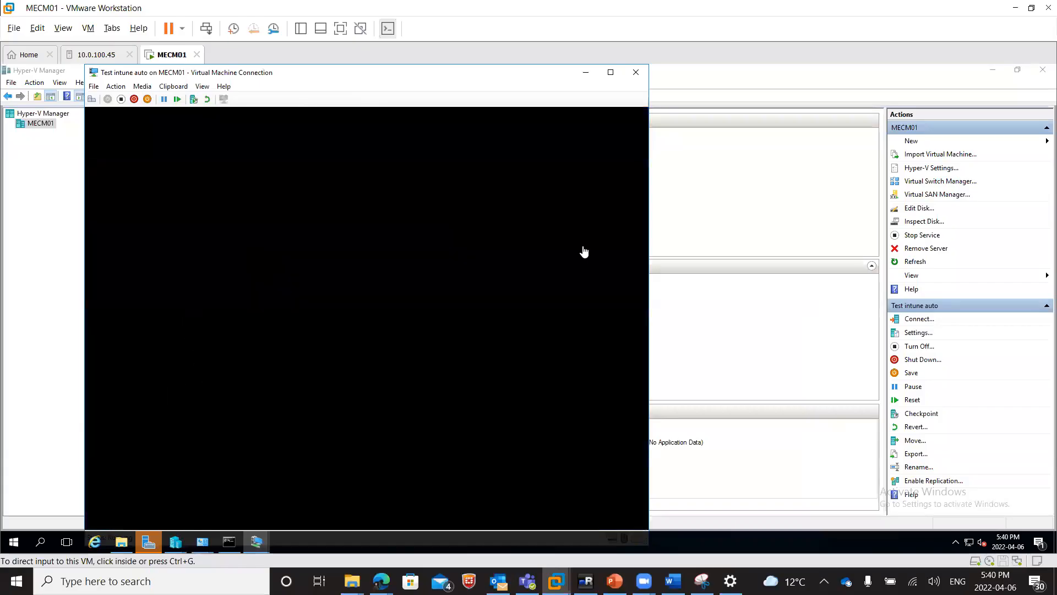
Wait for the VM to reach its Windows desktop, then open the taskbar search panel
click(380, 323)
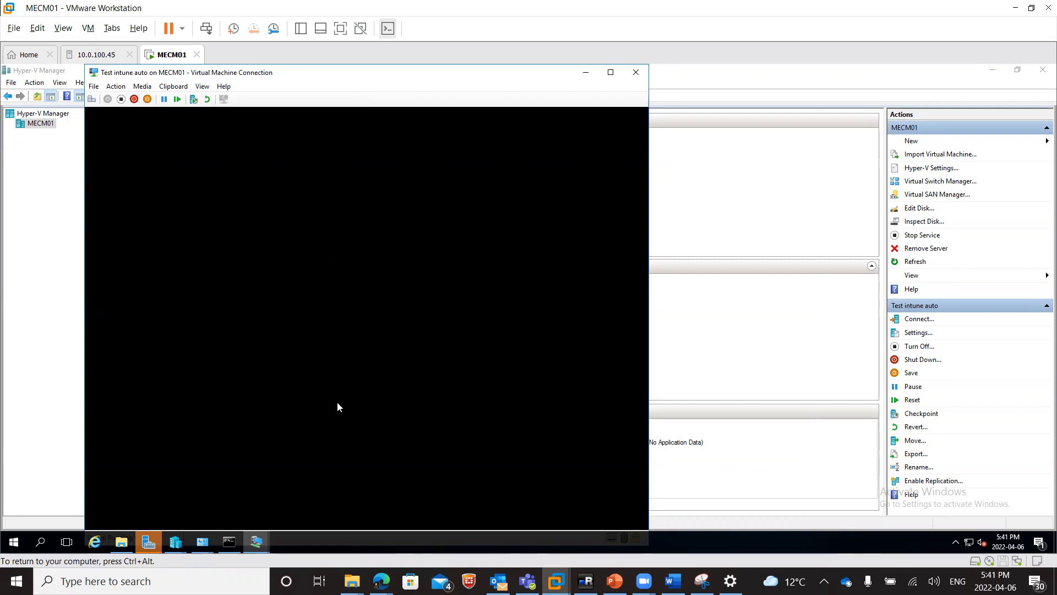
key(ctrl+alt)
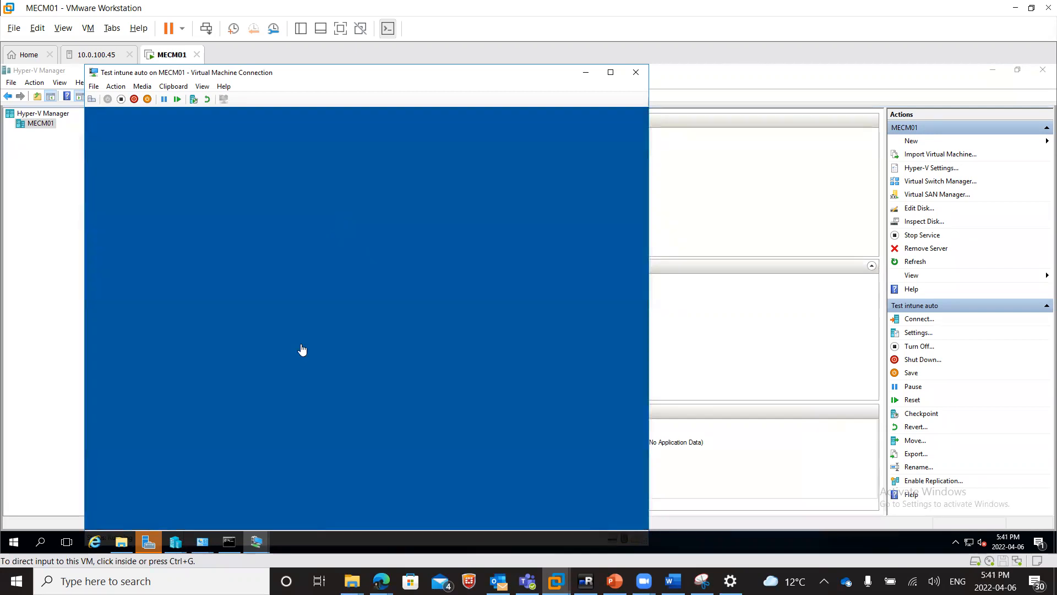
click(302, 348)
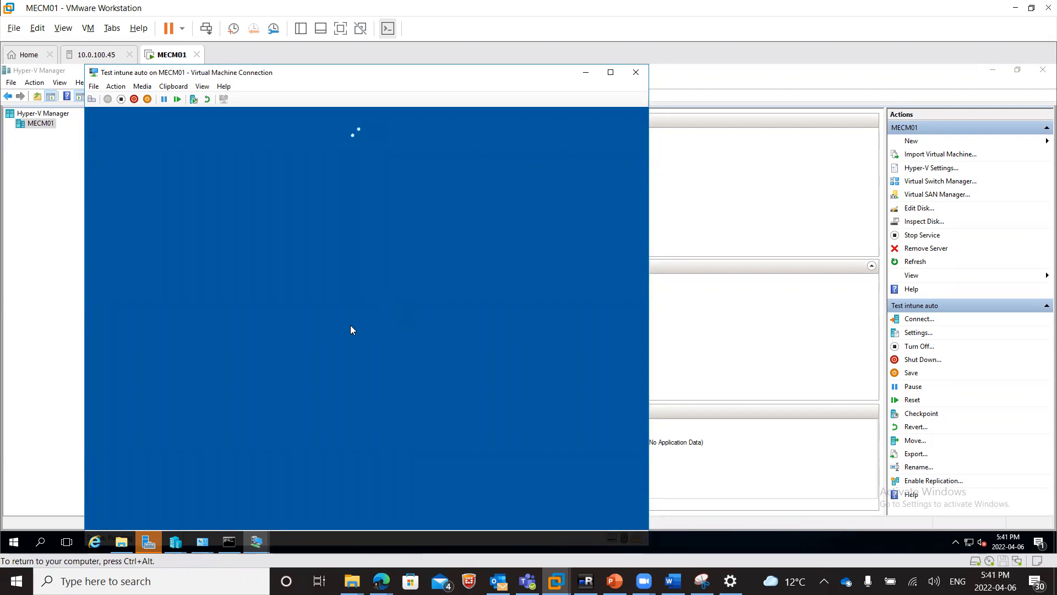
key(ctrl+alt)
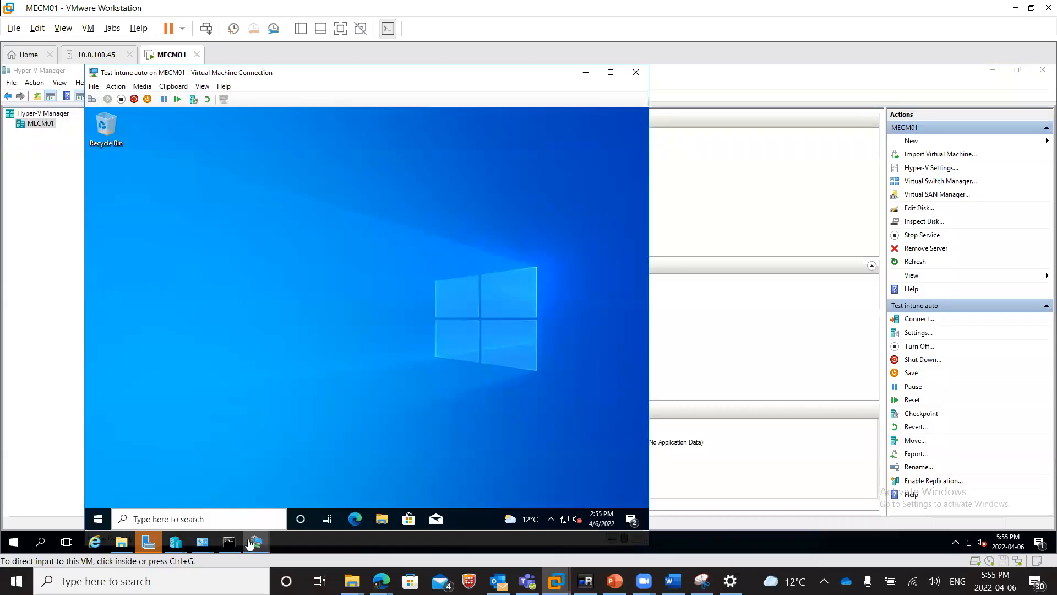
click(256, 516)
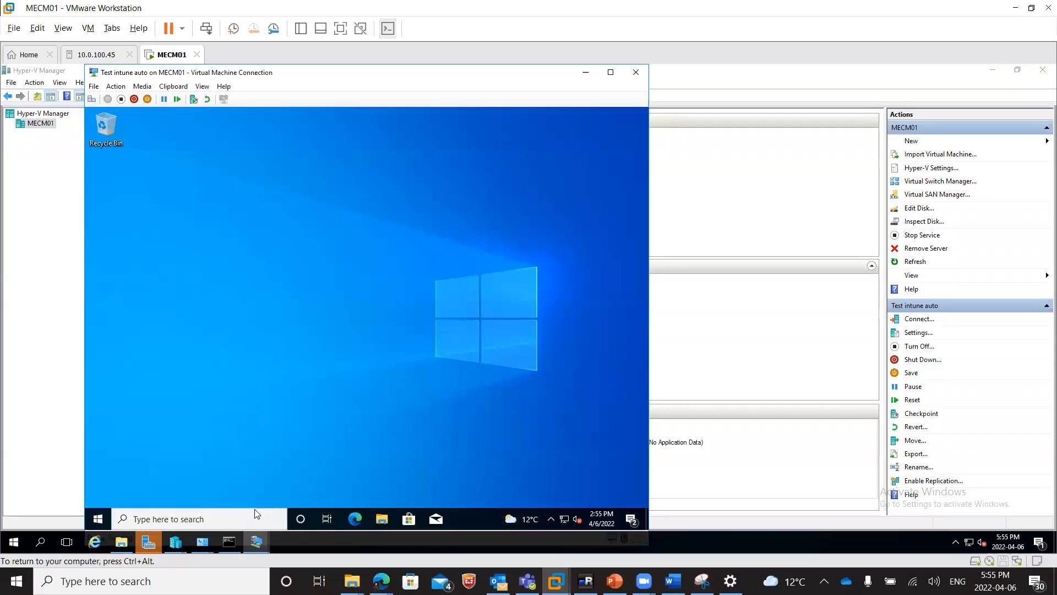
click(235, 520)
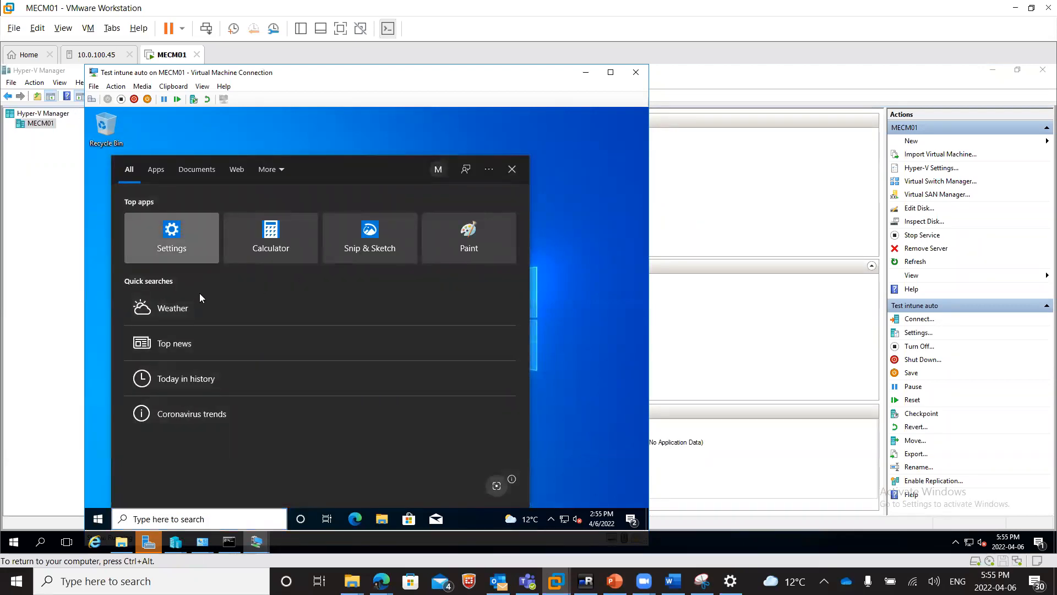
Verify Accounts > Access work or school shows the WebSan Solutions Inc Azure AD connection, then close Settings
click(173, 239)
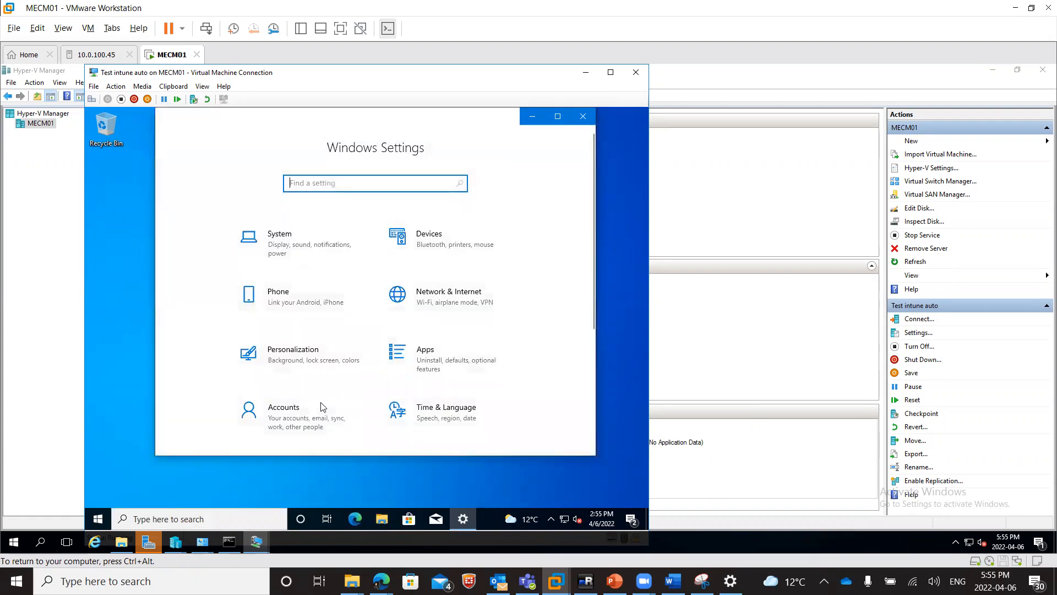
click(303, 428)
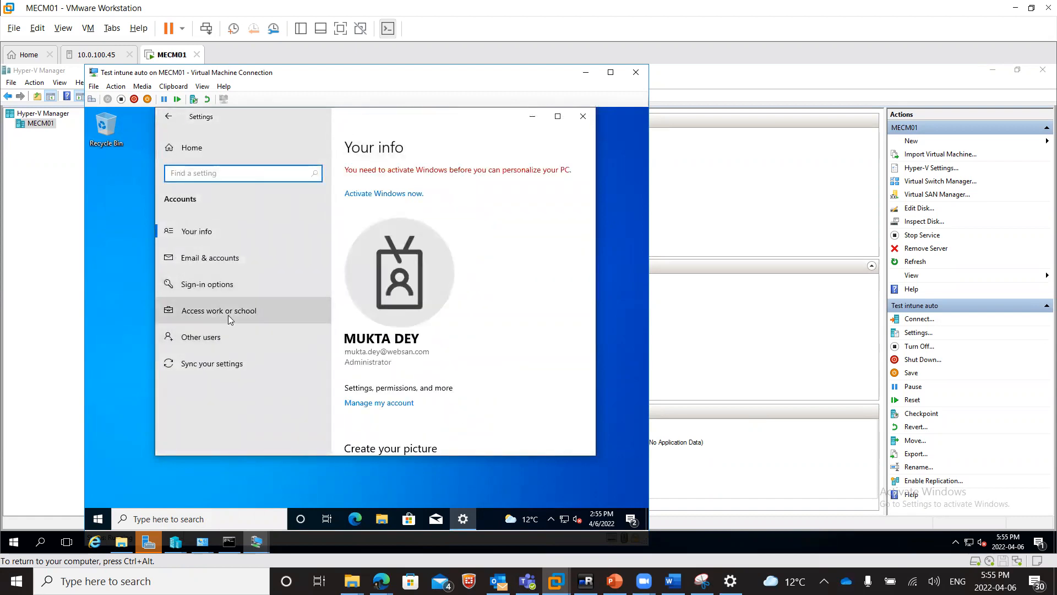
click(229, 317)
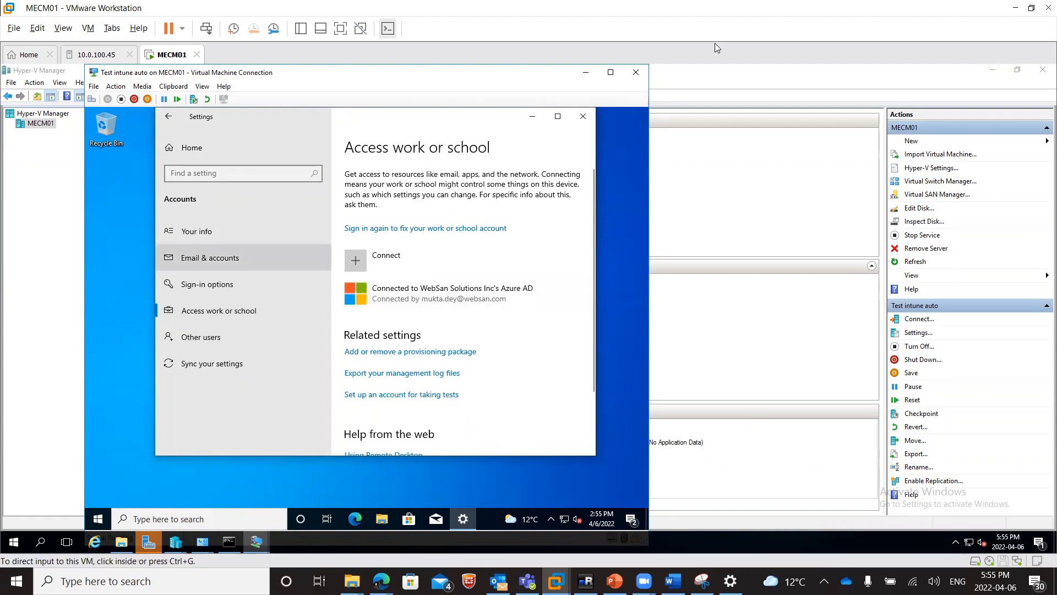
click(582, 117)
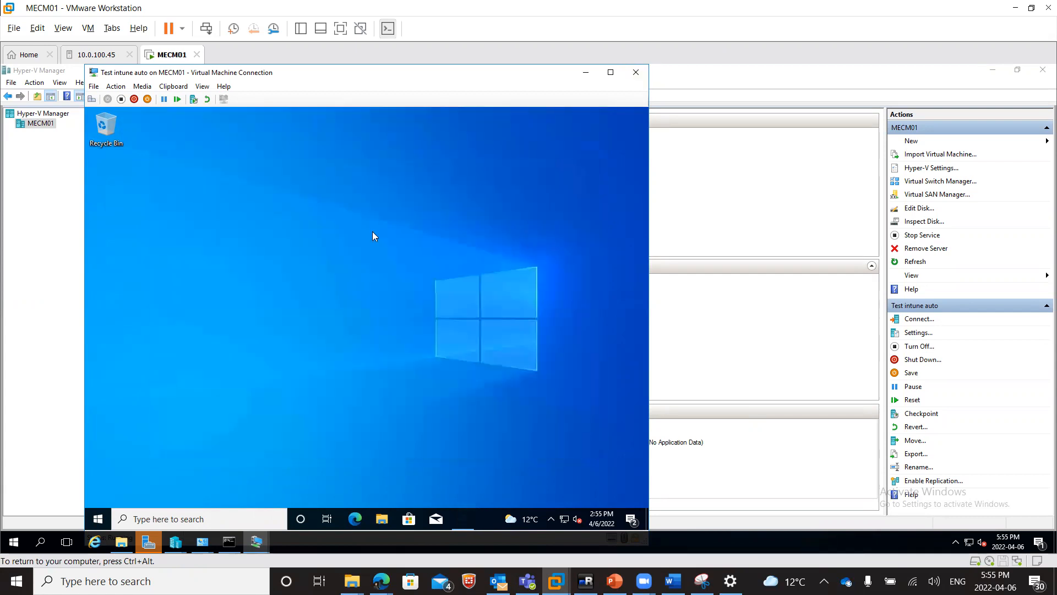
Open Command Prompt from search and run echo %computername%, showing DESKTOP-AIN54QD
click(189, 519)
text(c)
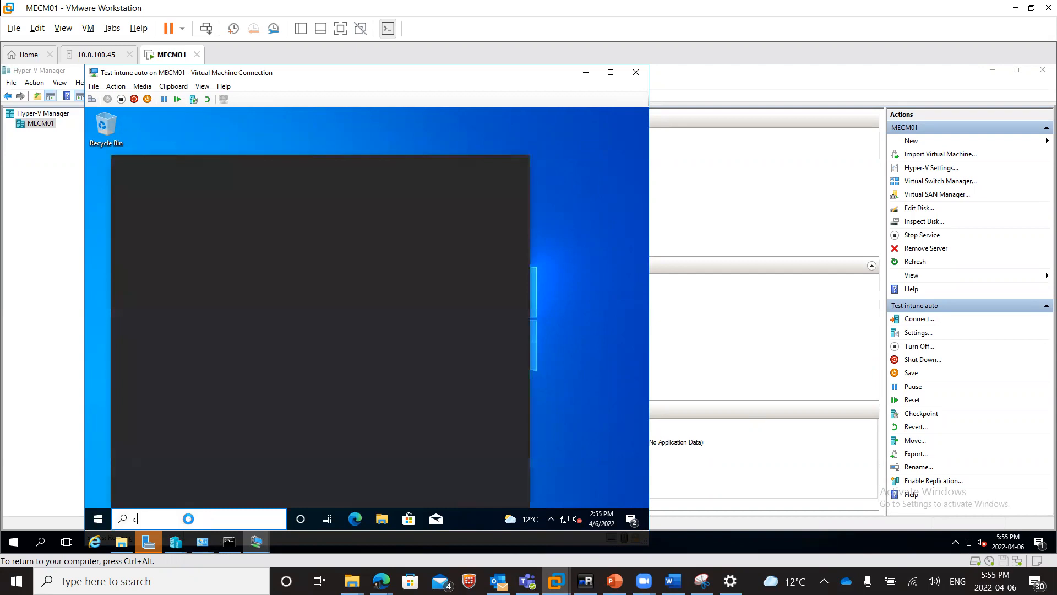
text(md)
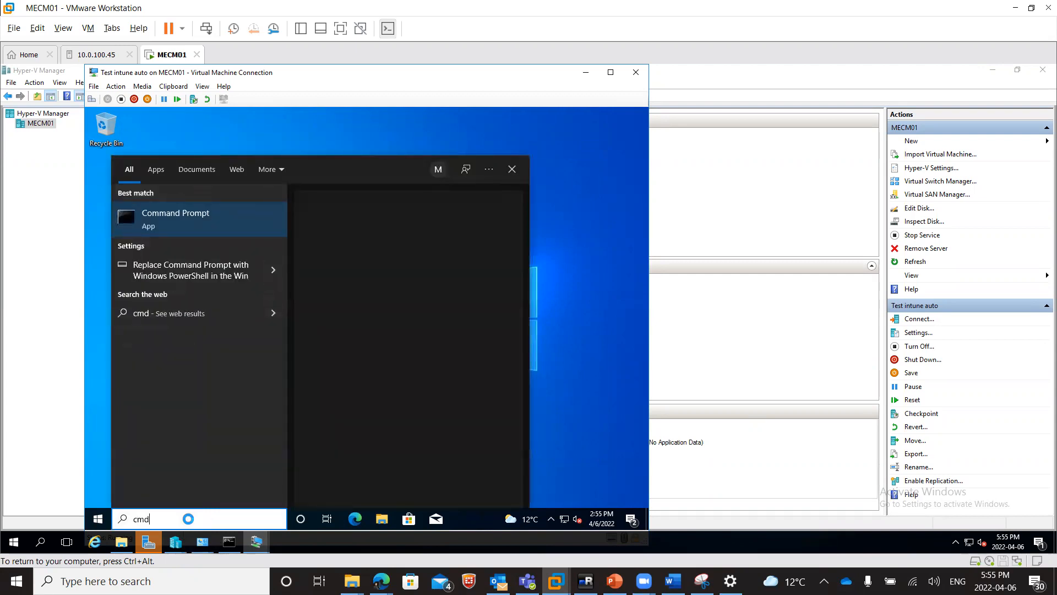
key(Escape)
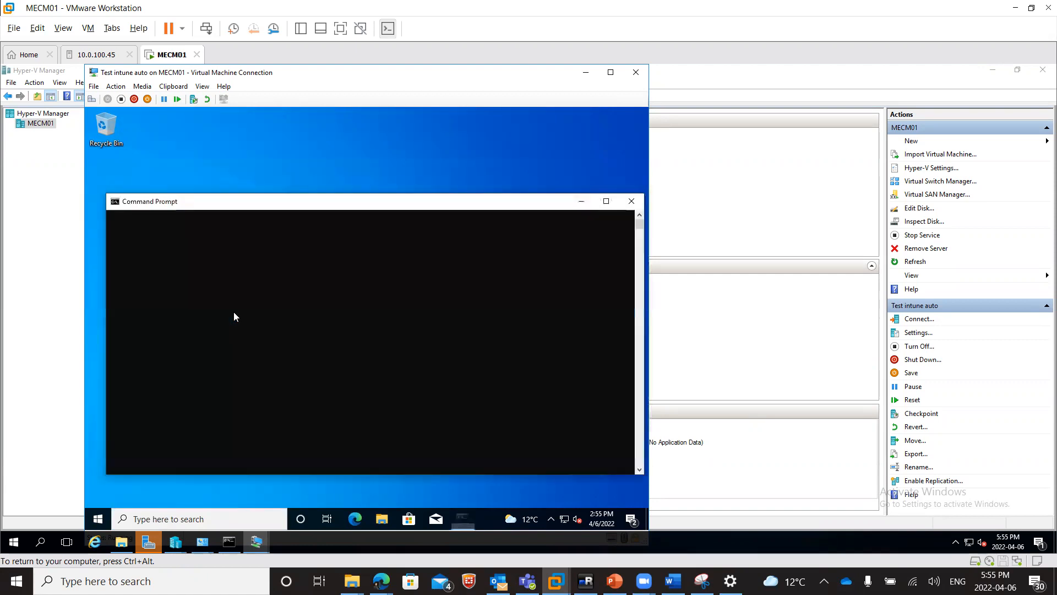
text(ech)
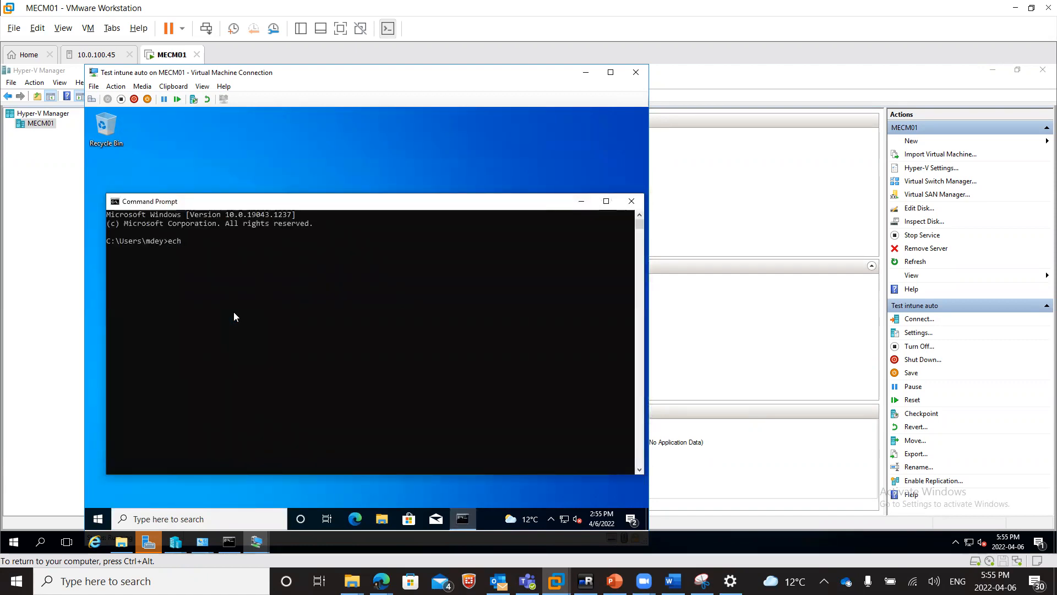
text(o %com)
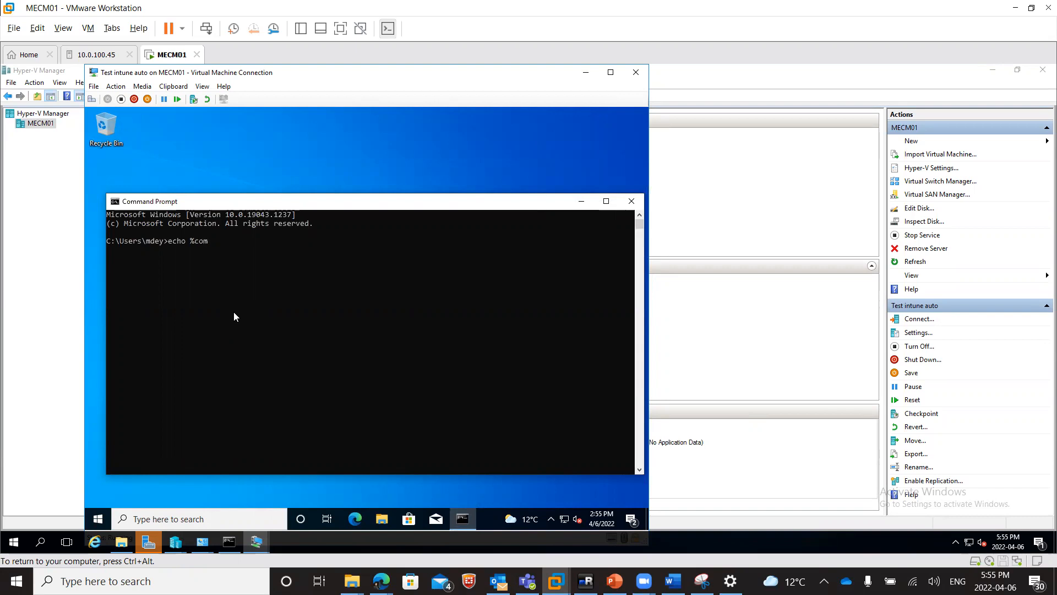
text(putername%)
key(Return)
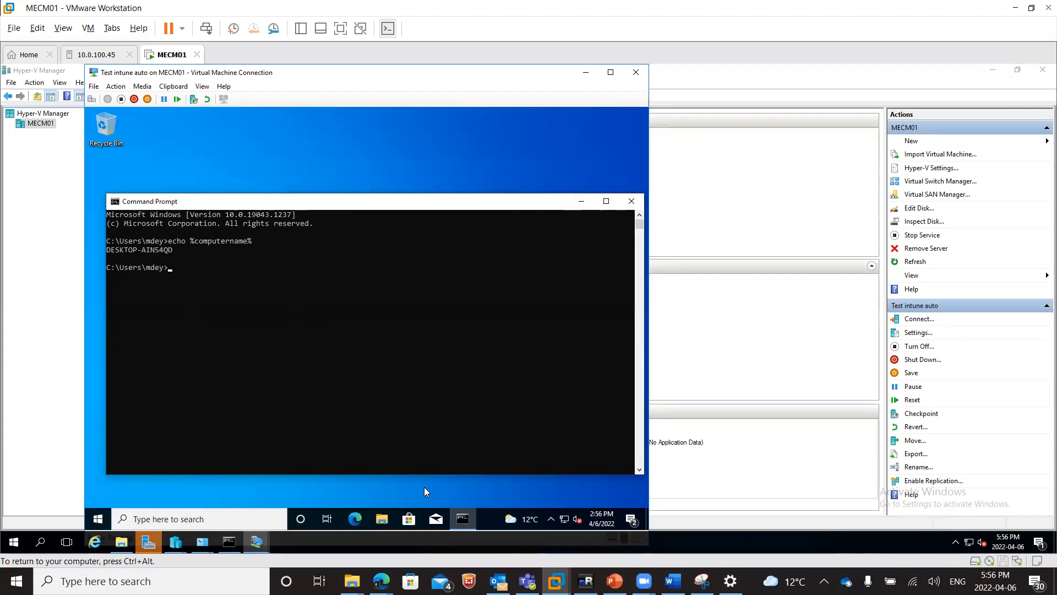
Open portal.azure.com in a new Edge tab and sign in with the admin account
mouse_move(380, 581)
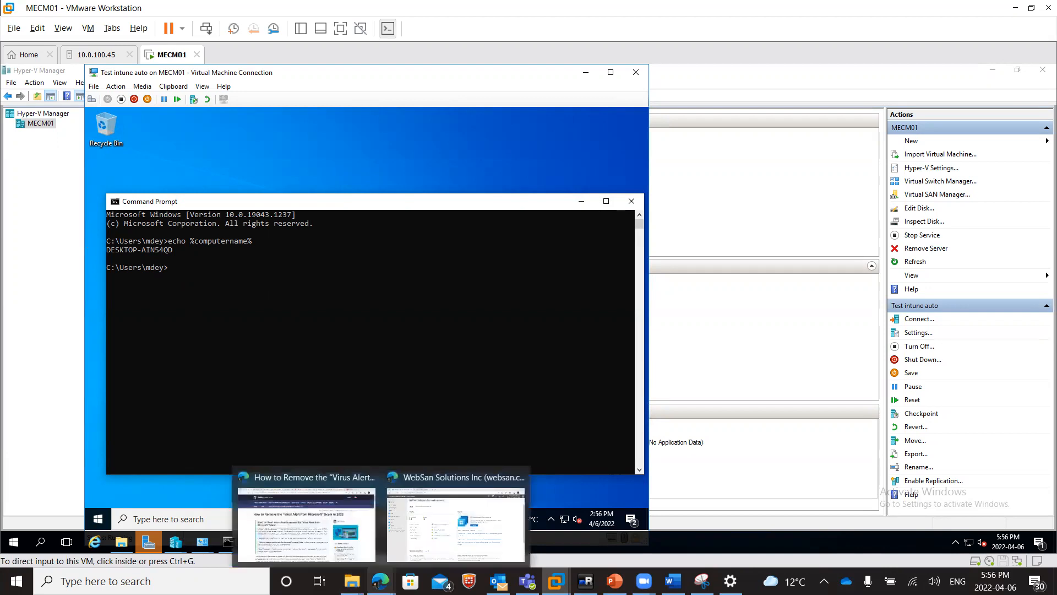
click(437, 536)
key(ctrl+t)
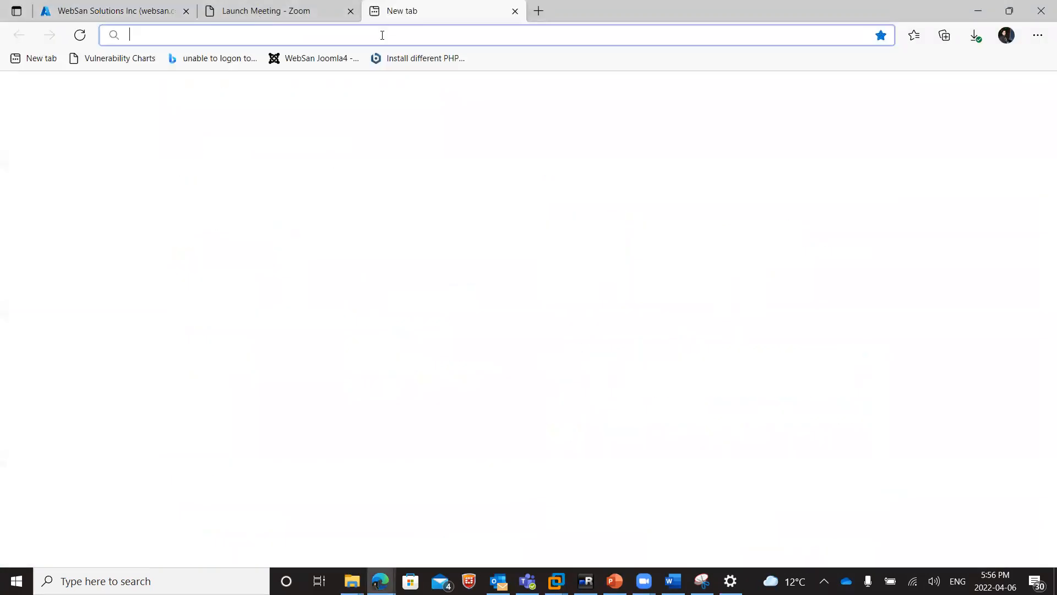
click(293, 27)
text(portal.azure.com)
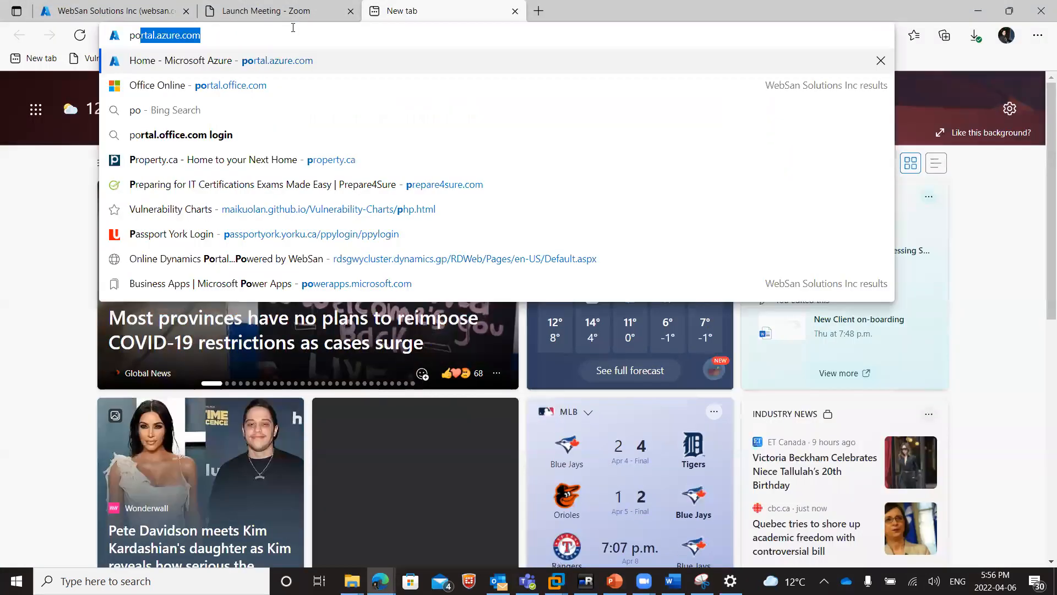
key(Return)
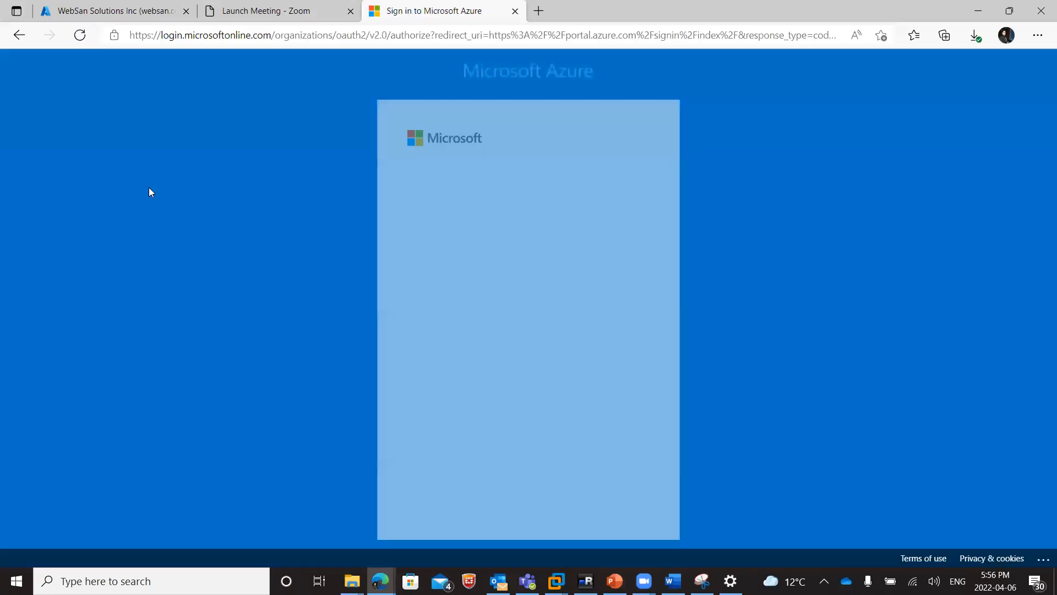
click(467, 226)
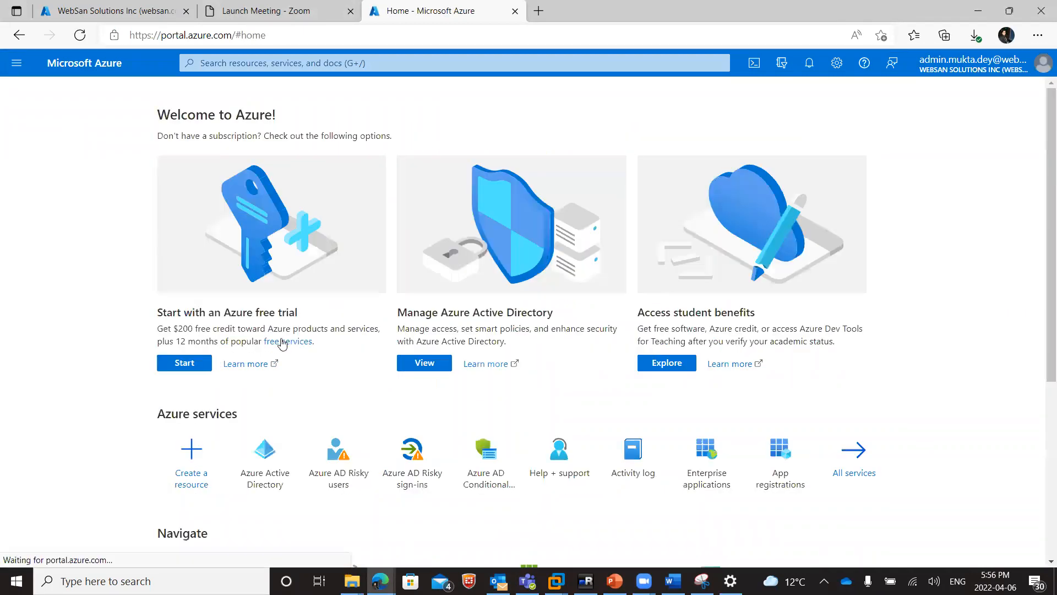
Go to Azure Active Directory > Devices > All devices and widen the Name column
click(278, 488)
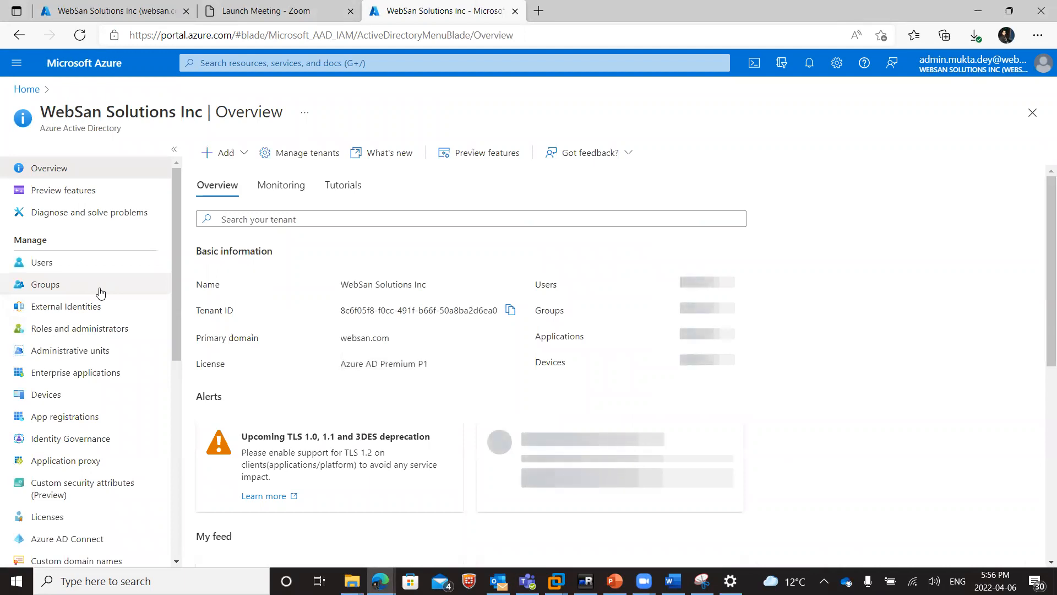
click(72, 402)
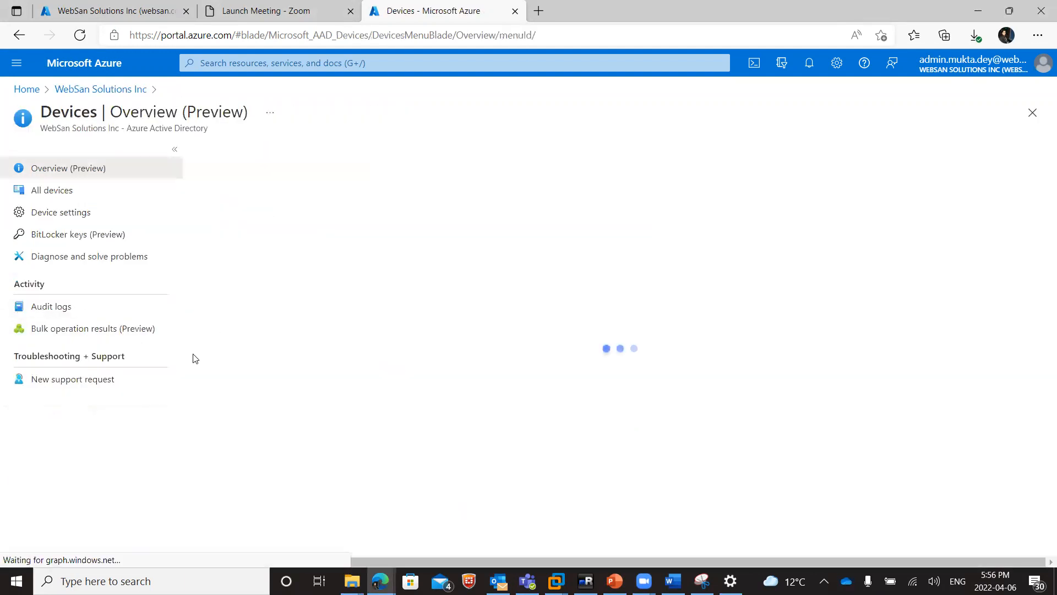
click(53, 199)
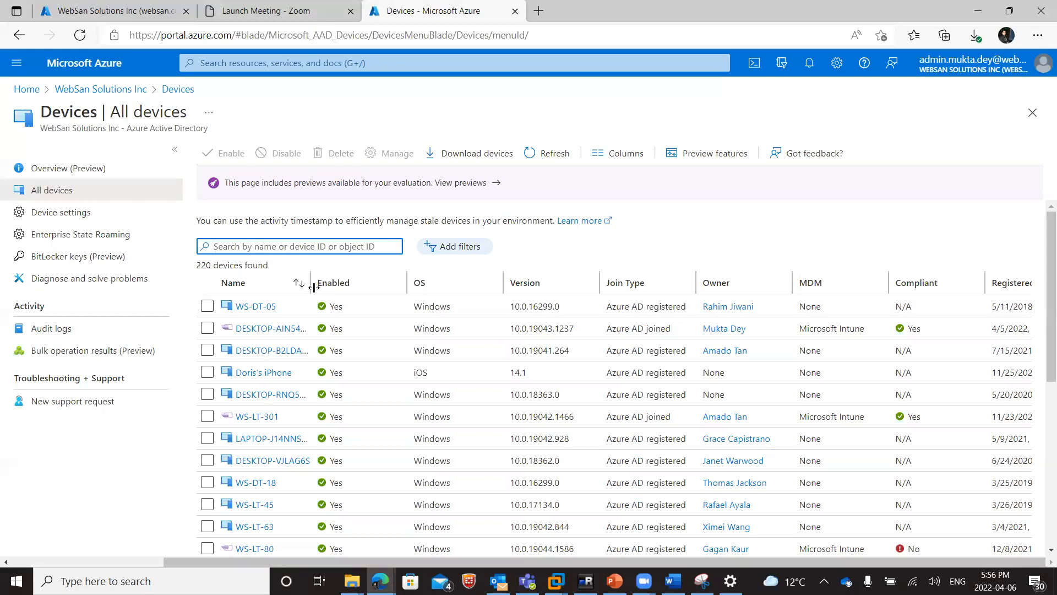
drag(316, 286, 348, 286)
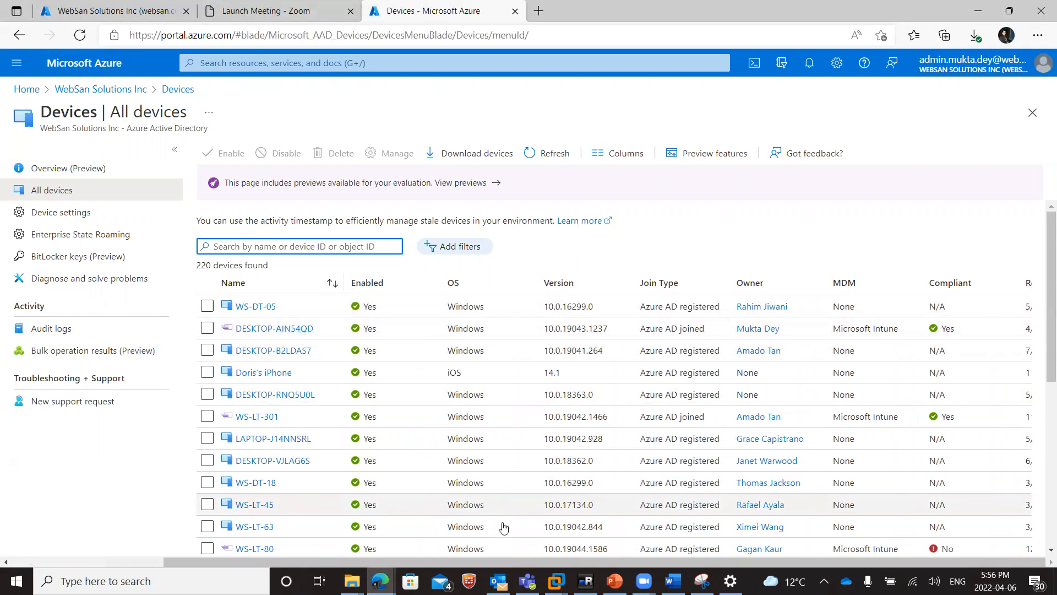
Minimize the MECM01 Virtual Machine Connection window and go back to the Azure devices page
mouse_move(556, 581)
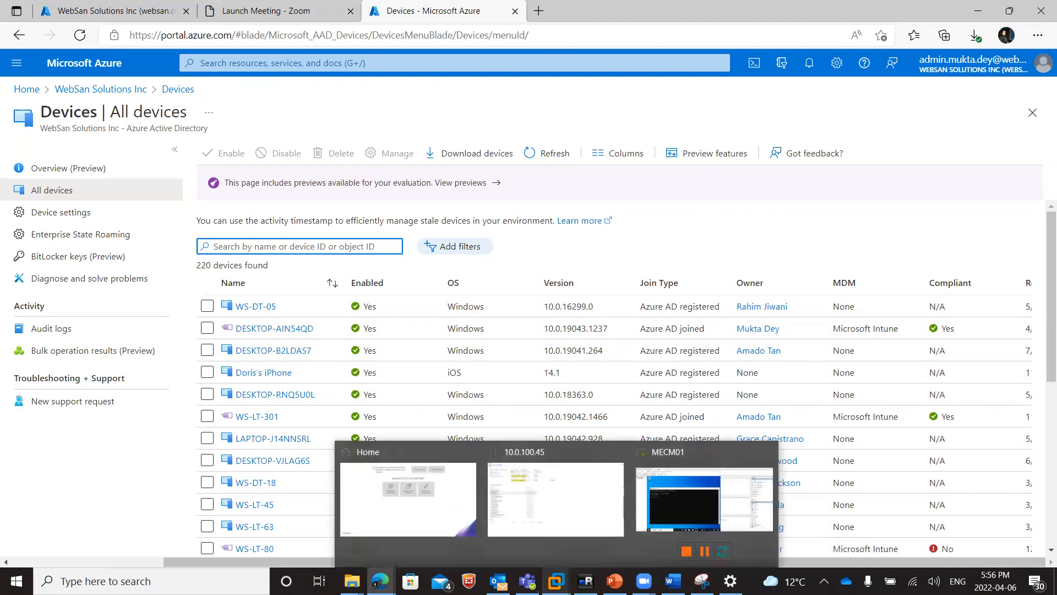
click(682, 499)
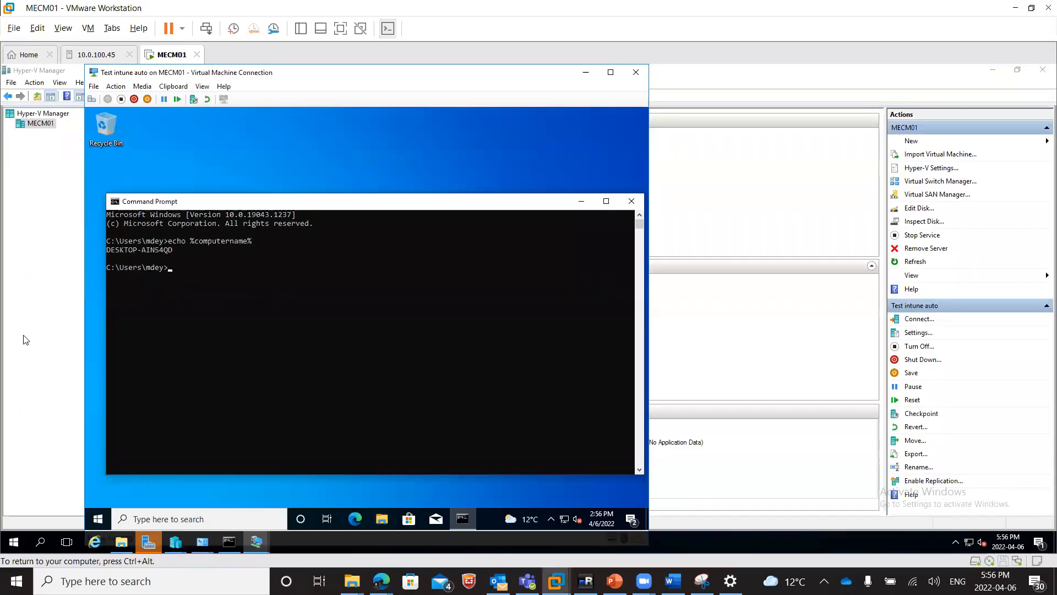
click(586, 73)
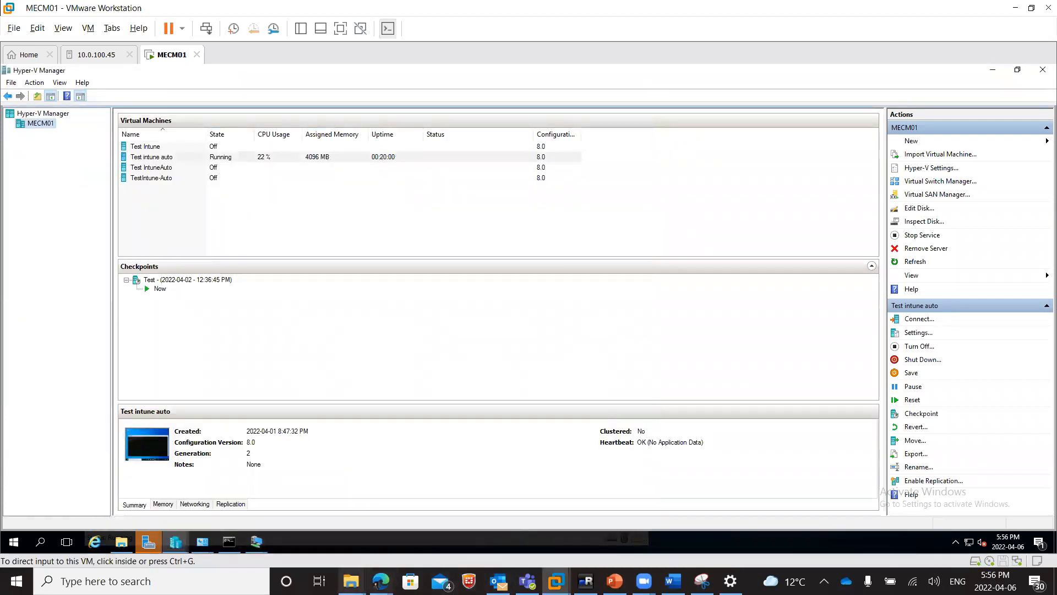
mouse_move(380, 581)
click(460, 498)
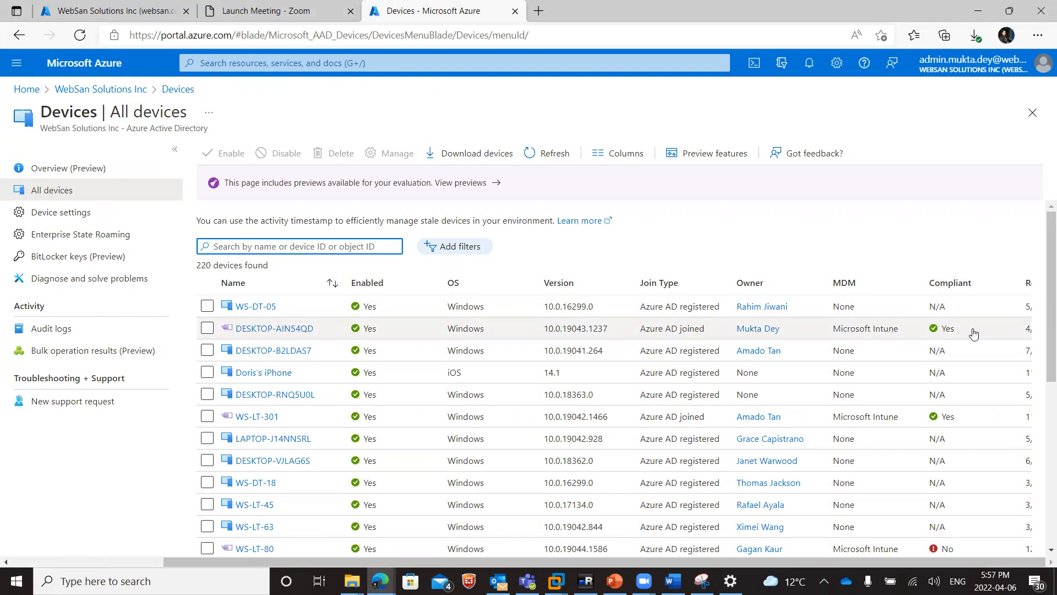
Confirm DESKTOP-AIN54QD is Compliant in Endpoint Manager's All devices list, then return Home
click(124, 8)
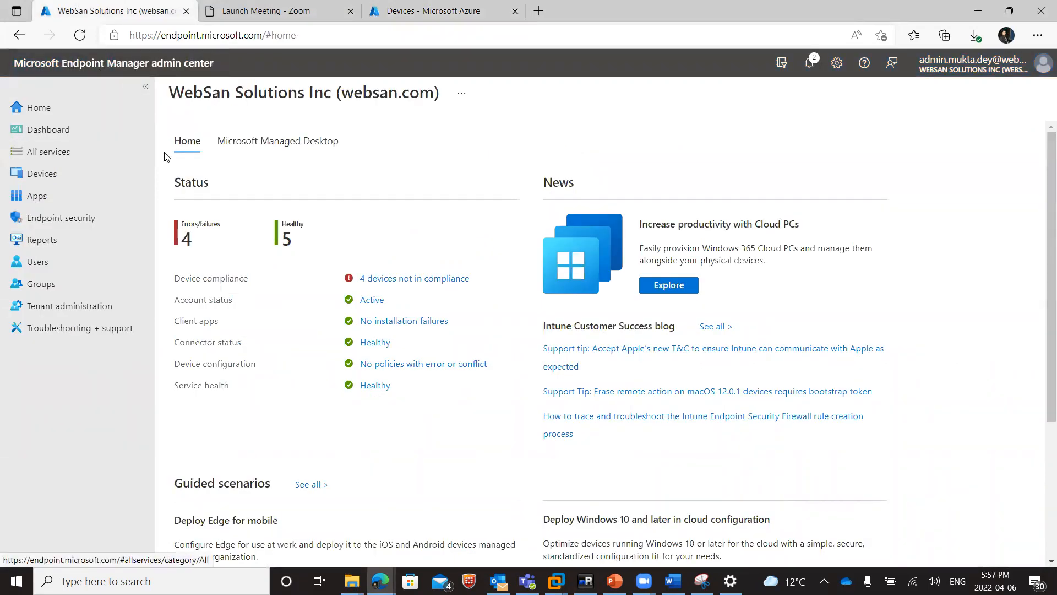
click(56, 174)
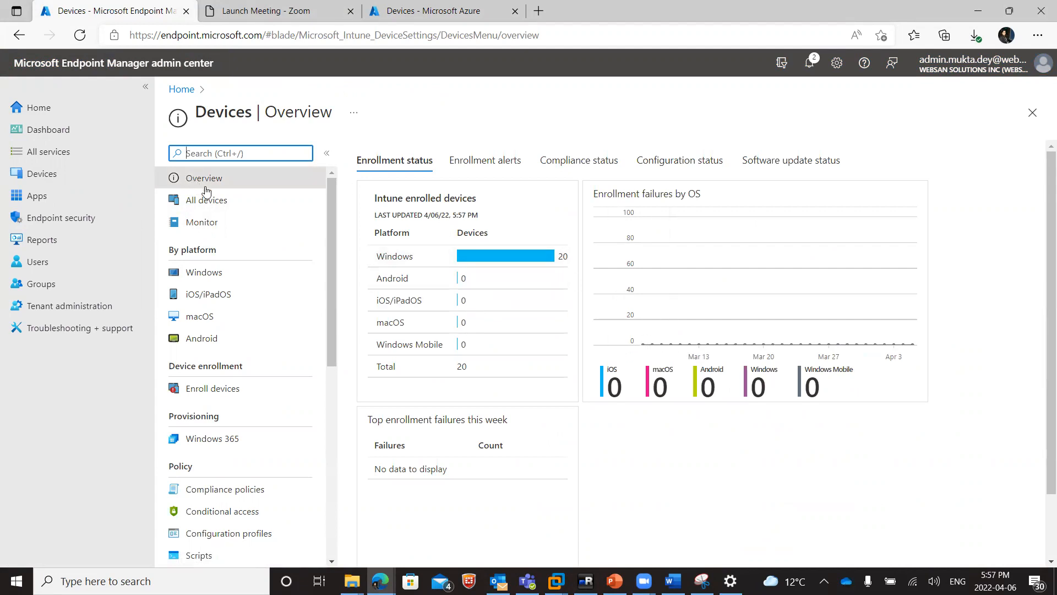
click(219, 202)
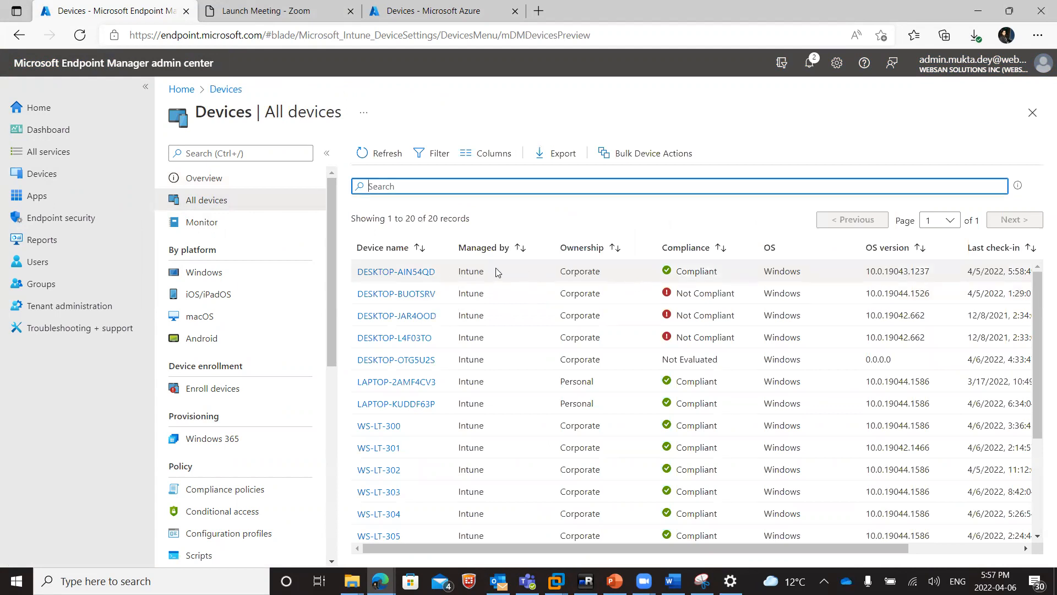
scroll(435, 272, down, 3)
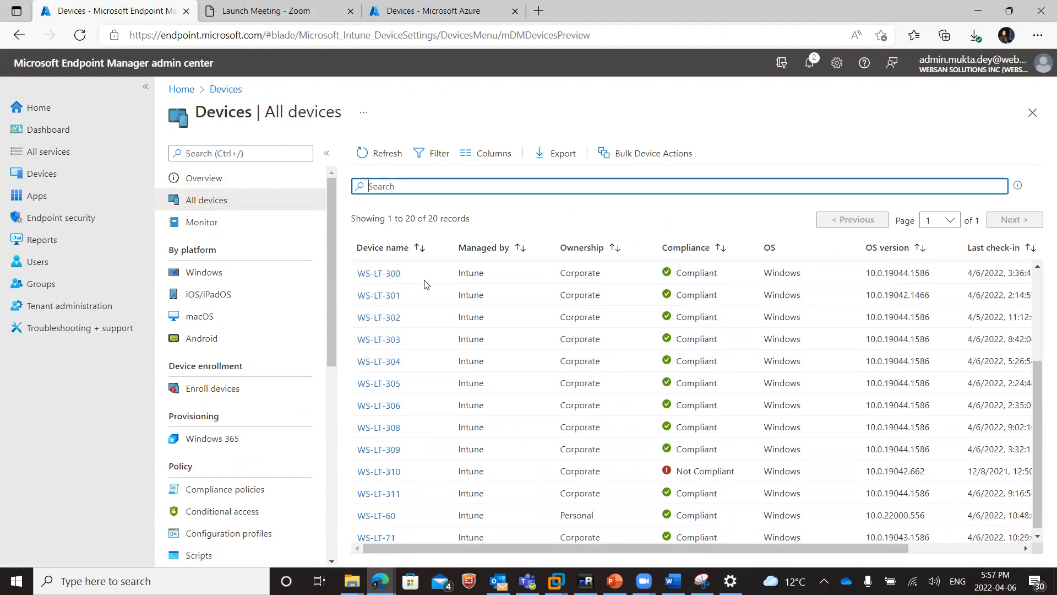
scroll(424, 283, up, 3)
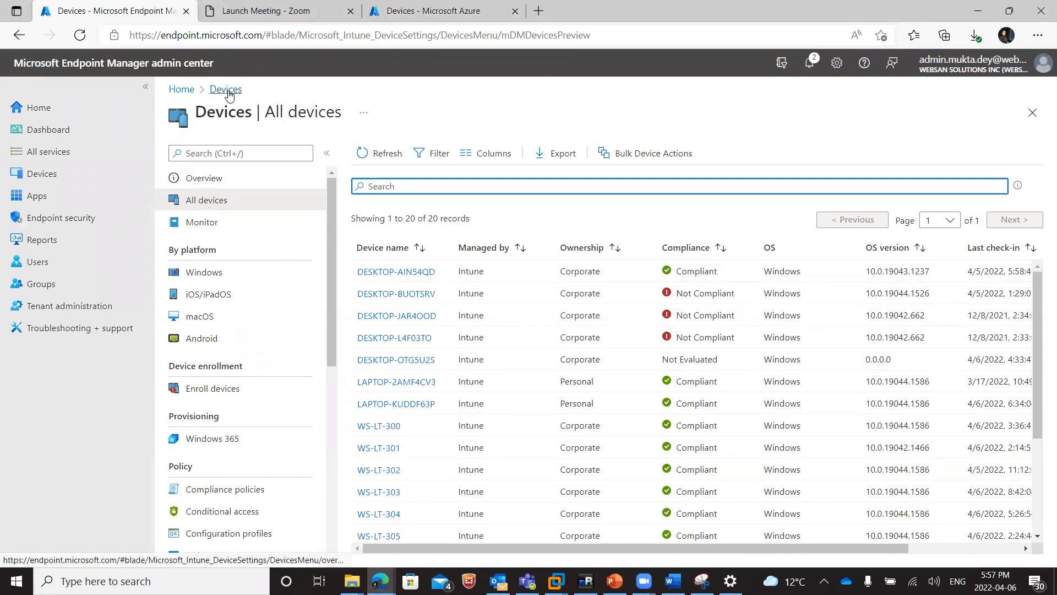
click(182, 90)
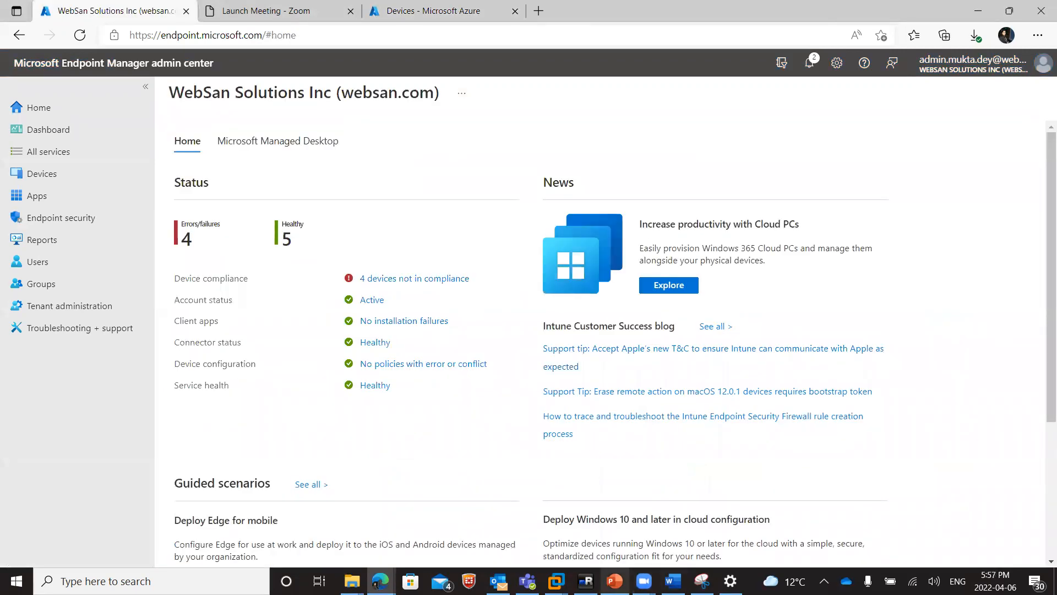
Return to WebSan_Intune.pptx on slide 11, 'Thank You for Joining Us!', and select its background picture
mouse_move(614, 580)
click(627, 551)
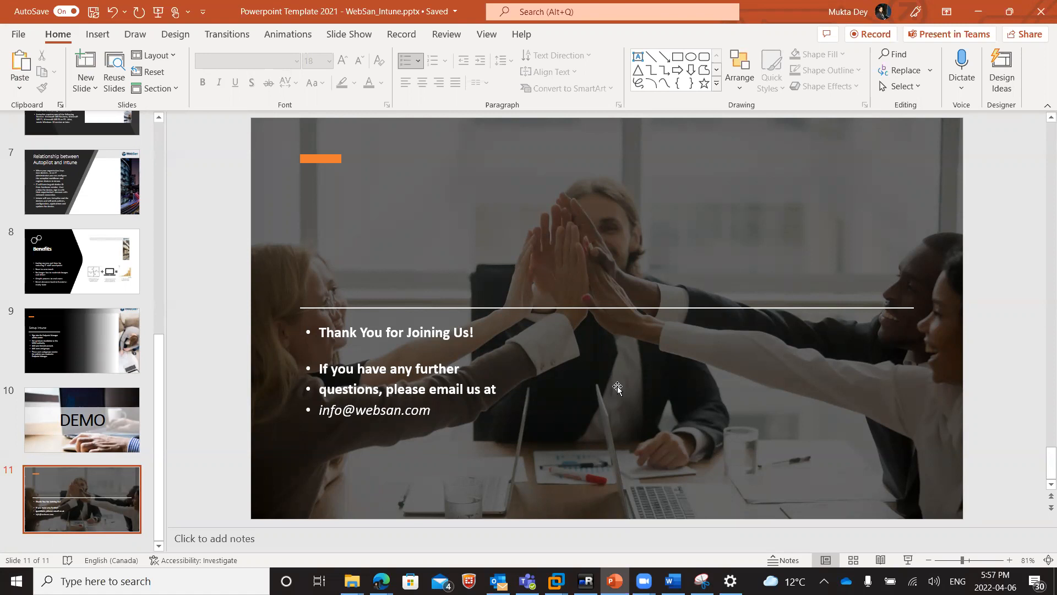
click(748, 208)
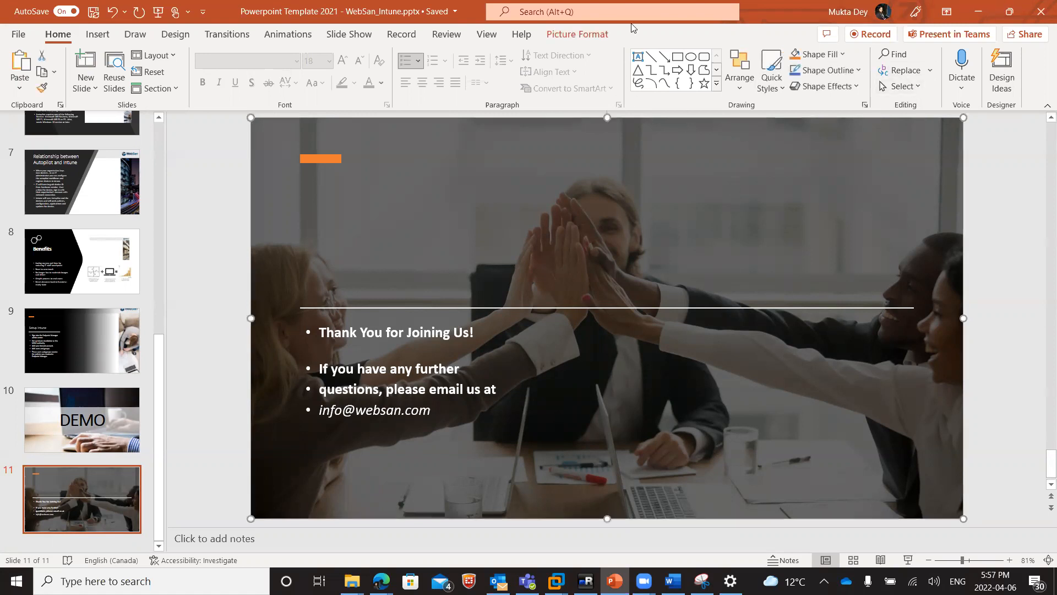